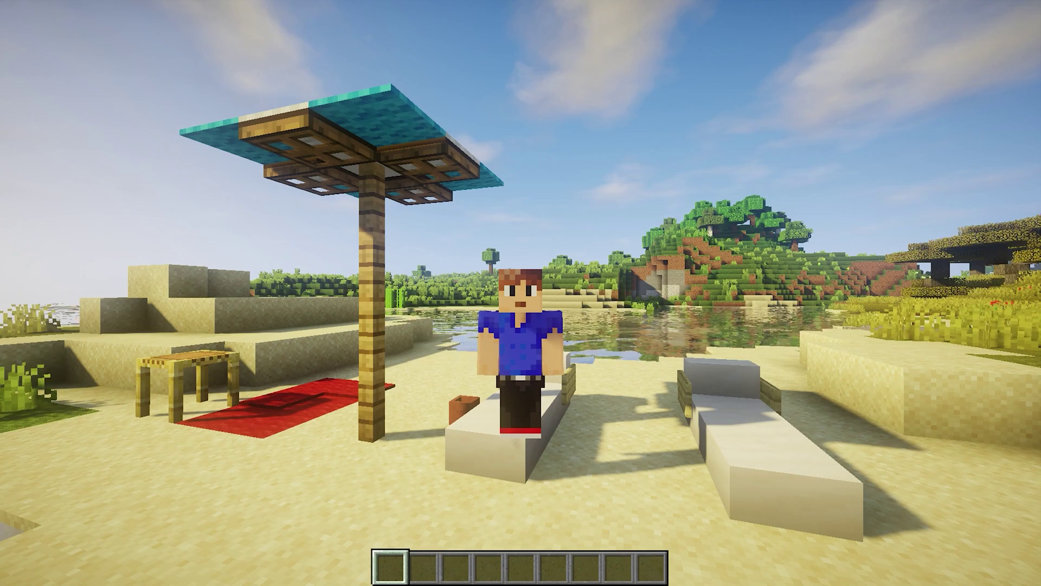
- Compose /mv create tutorial, trying the end and nether environments before settling on normal -t flat
text(t/mv c)
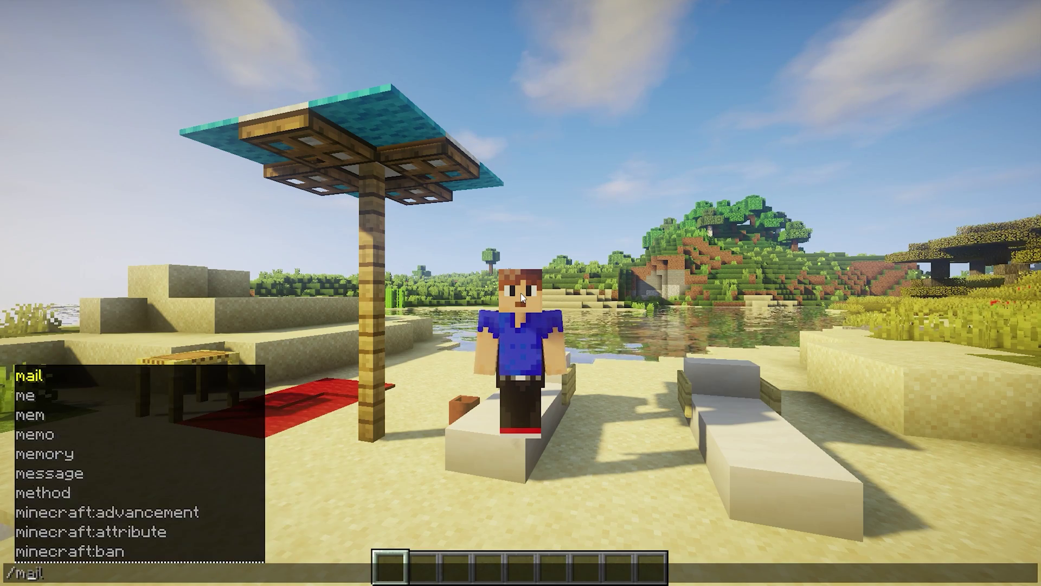
text(reate)
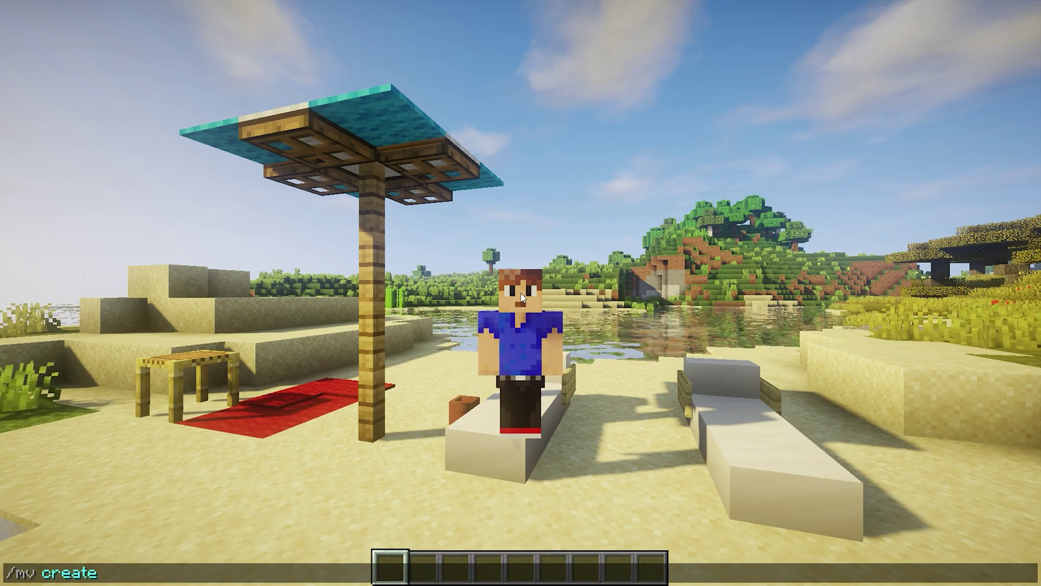
text( FanStaaff)
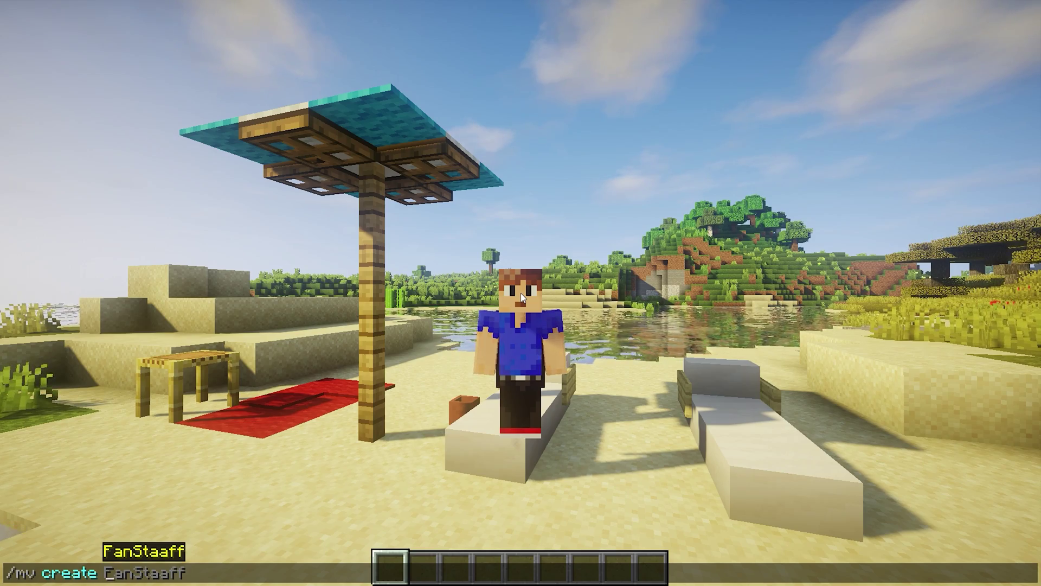
text(t)
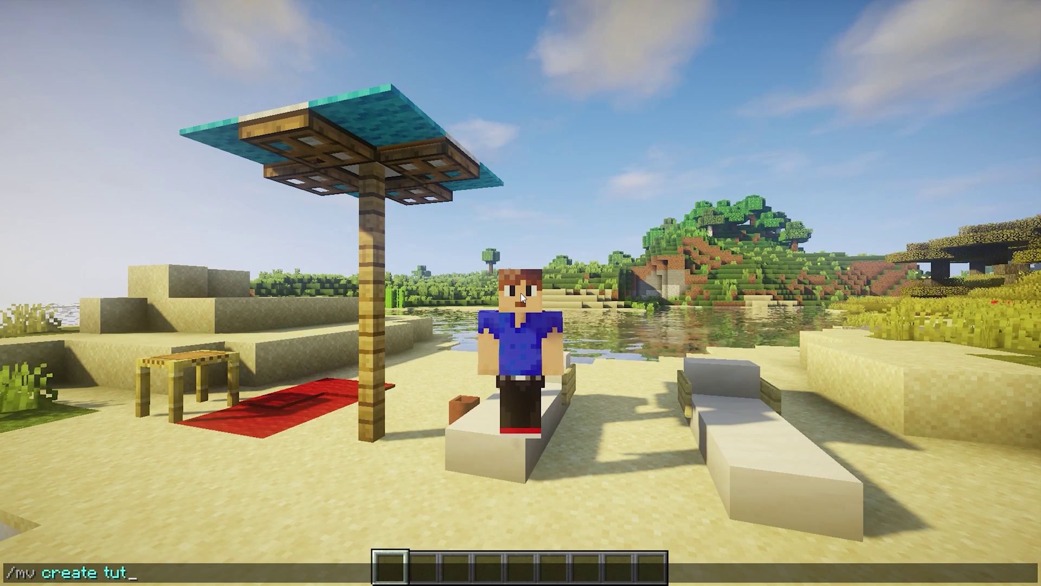
text(utorial )
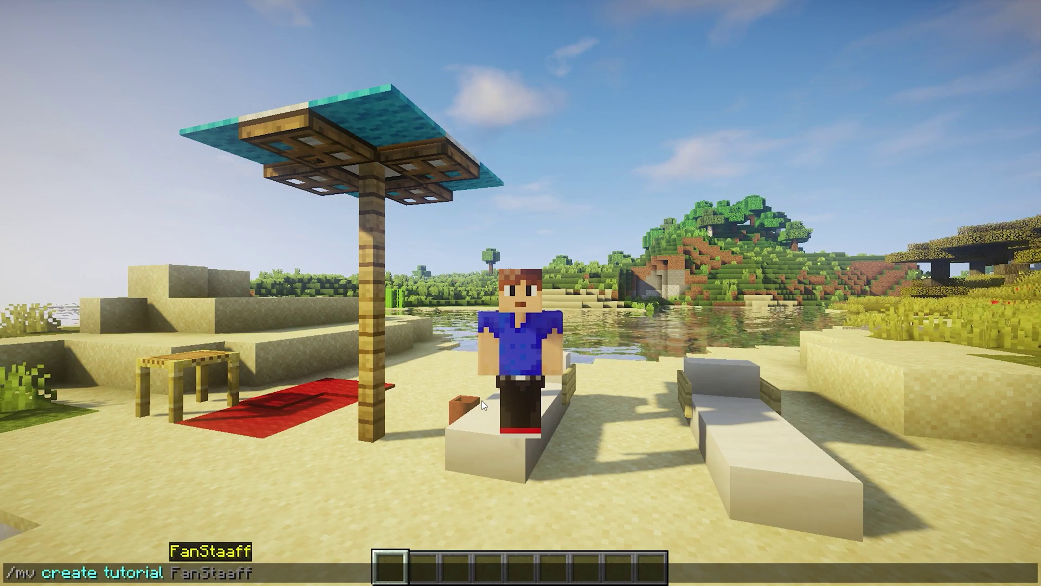
text(normal)
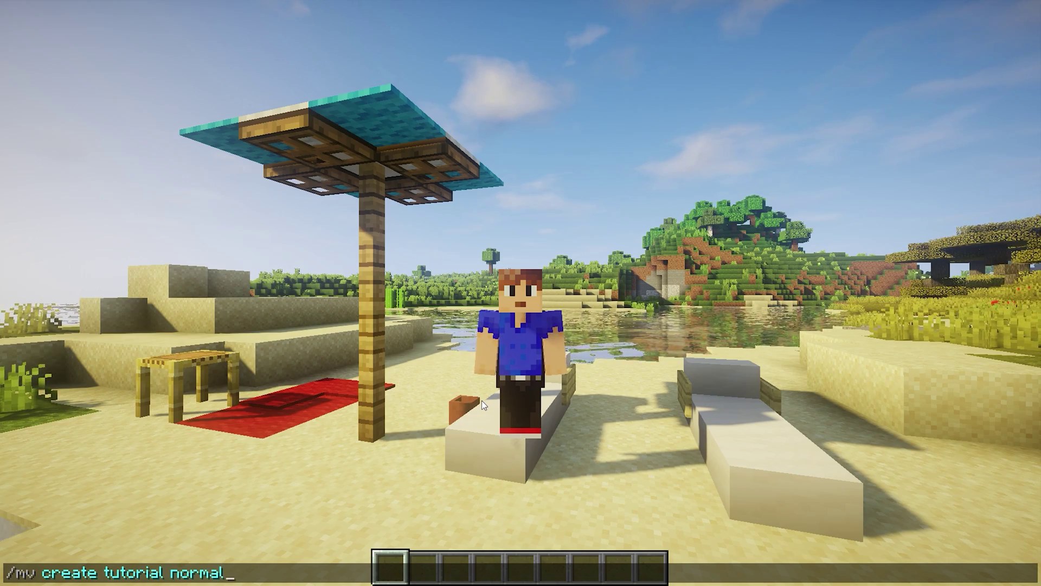
key(BackSpace)
key(BackSpace)
key(BackSpace)
key(BackSpace)
key(BackSpace)
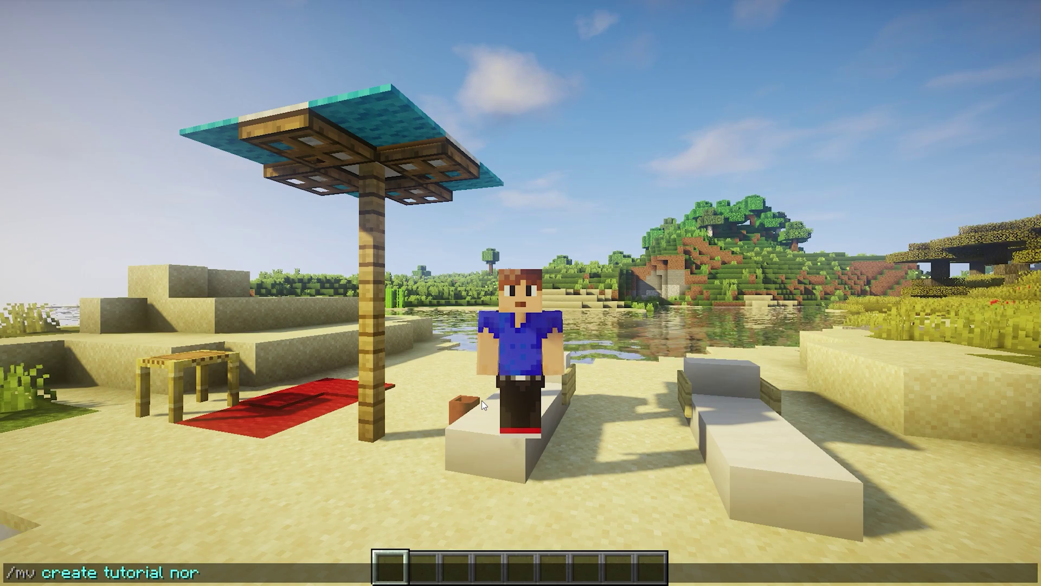
key(BackSpace)
text(end)
key(BackSpace)
key(BackSpace)
key(BackSpace)
text(nether)
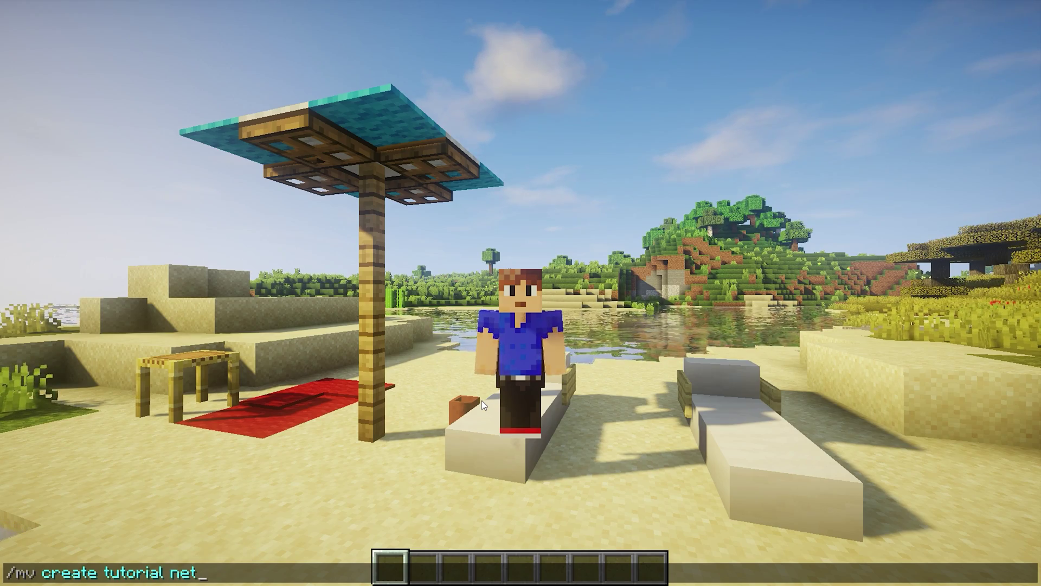
key(BackSpace)
key(BackSpace)
key(BackSpace)
key(BackSpace)
key(BackSpace)
key(BackSpace)
text(normal )
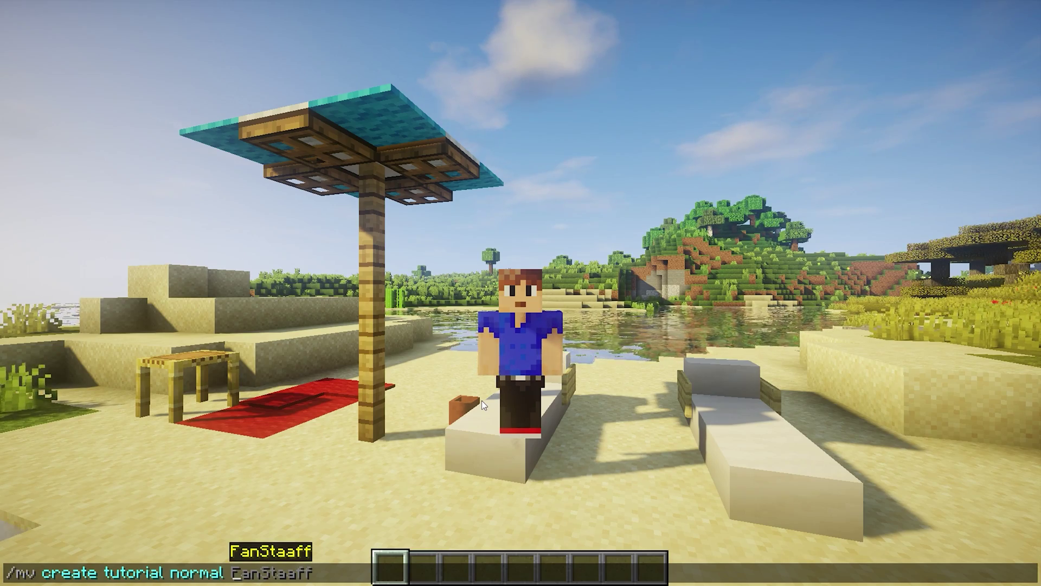
text(-t )
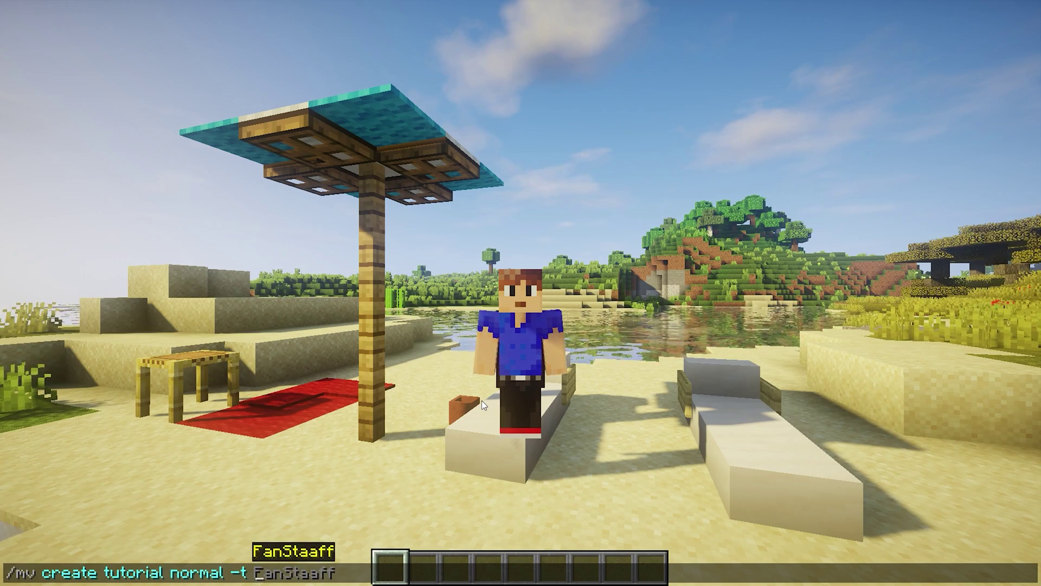
text(flat)
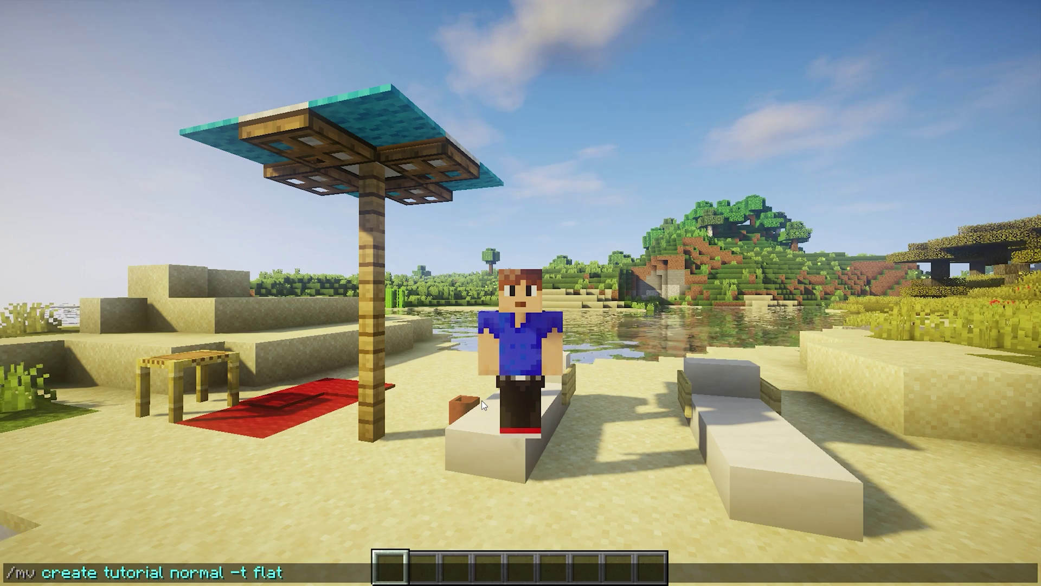
- Swap the world type from largebiomes back to flat and create the tutorial world
key(BackSpace)
key(BackSpace)
key(BackSpace)
key(BackSpace)
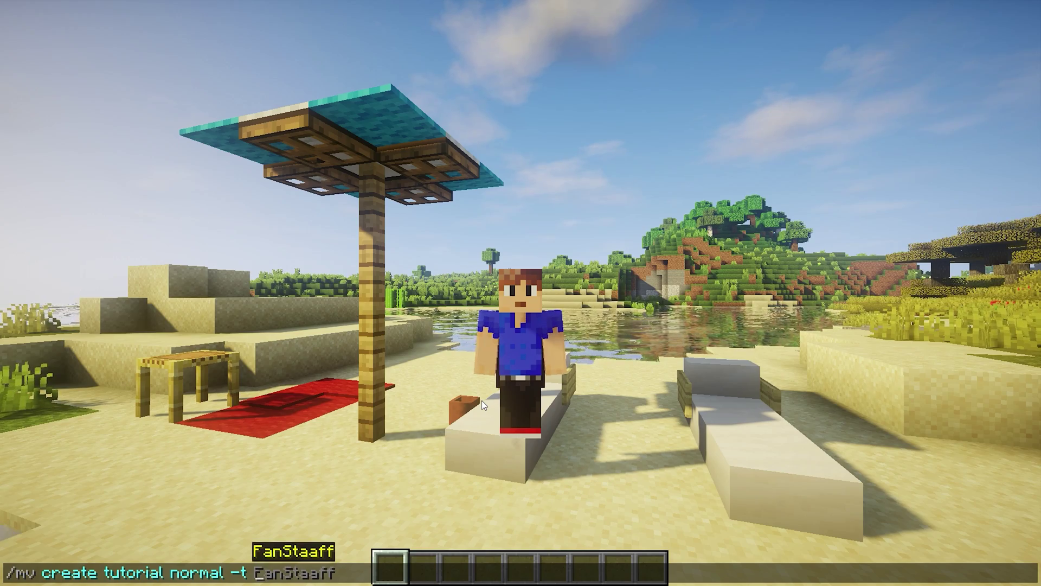
text(largebiomes)
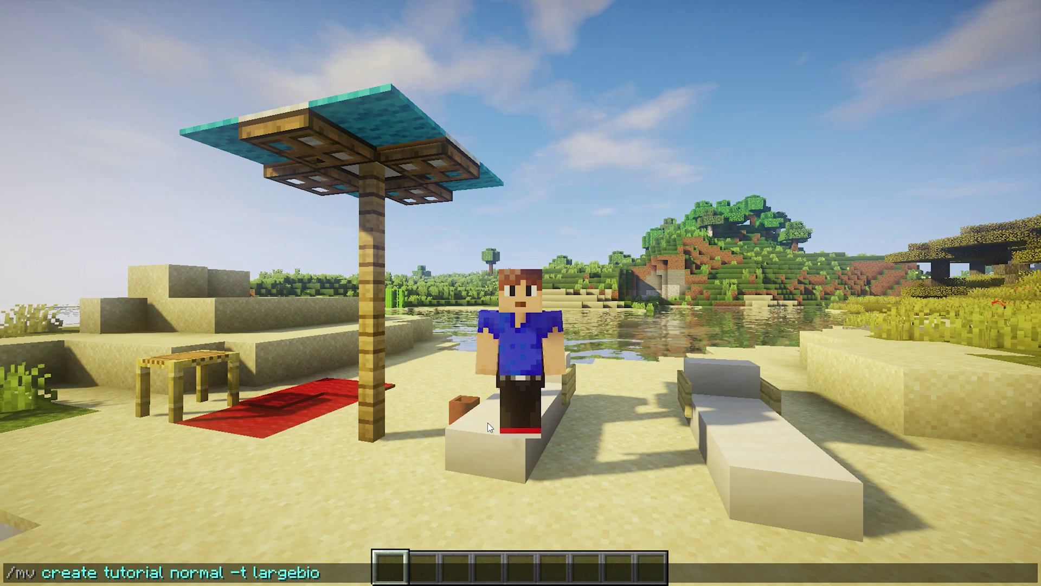
key(BackSpace)
key(BackSpace)
key(BackSpace)
key(BackSpace)
key(BackSpace)
key(BackSpace)
key(BackSpace)
key(BackSpace)
key(BackSpace)
key(BackSpace)
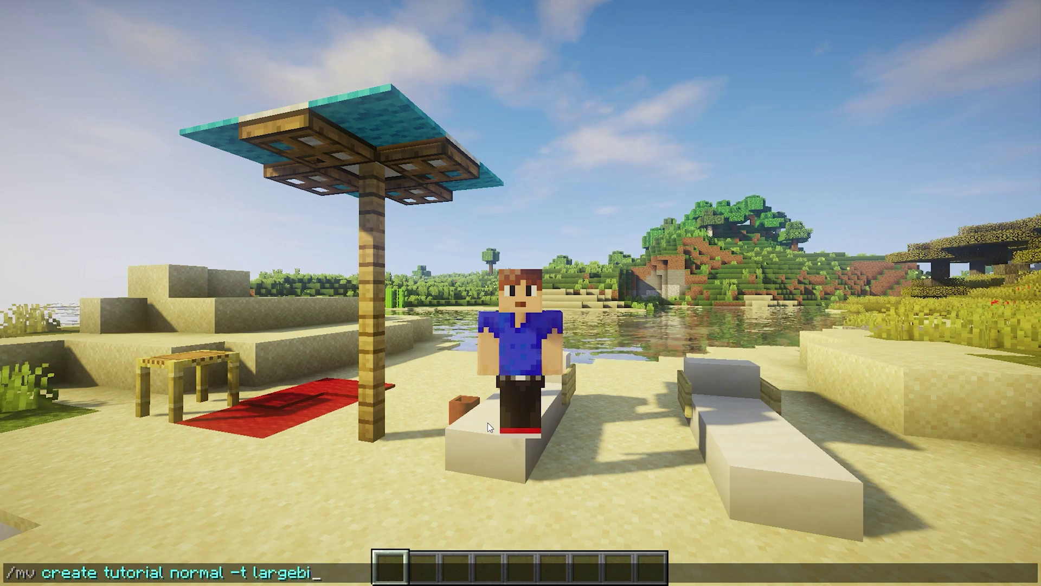
key(Tab)
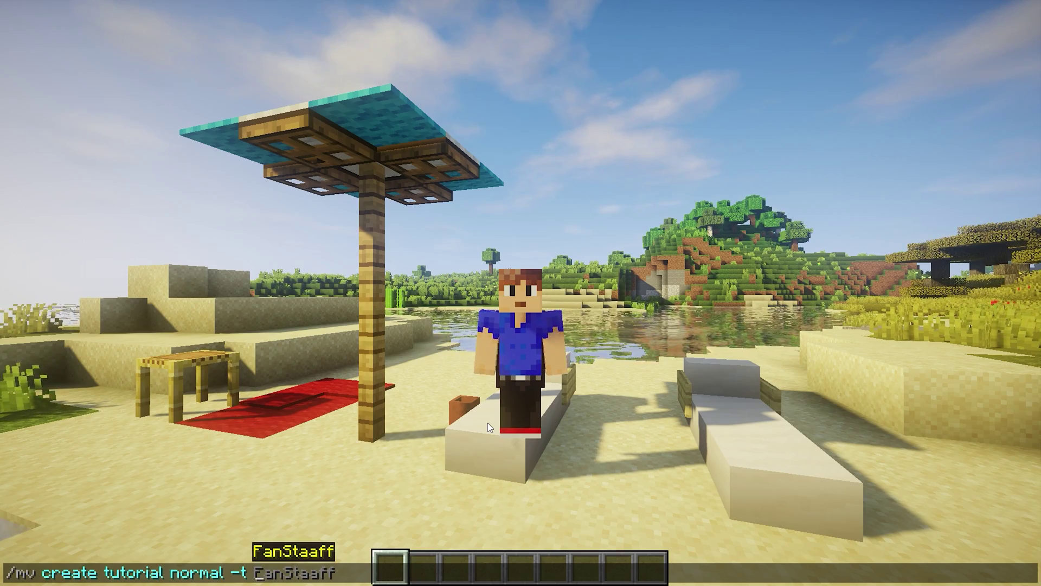
key(BackSpace)
key(BackSpace)
key(BackSpace)
key(BackSpace)
key(BackSpace)
key(BackSpace)
key(BackSpace)
key(BackSpace)
key(BackSpace)
text(flat)
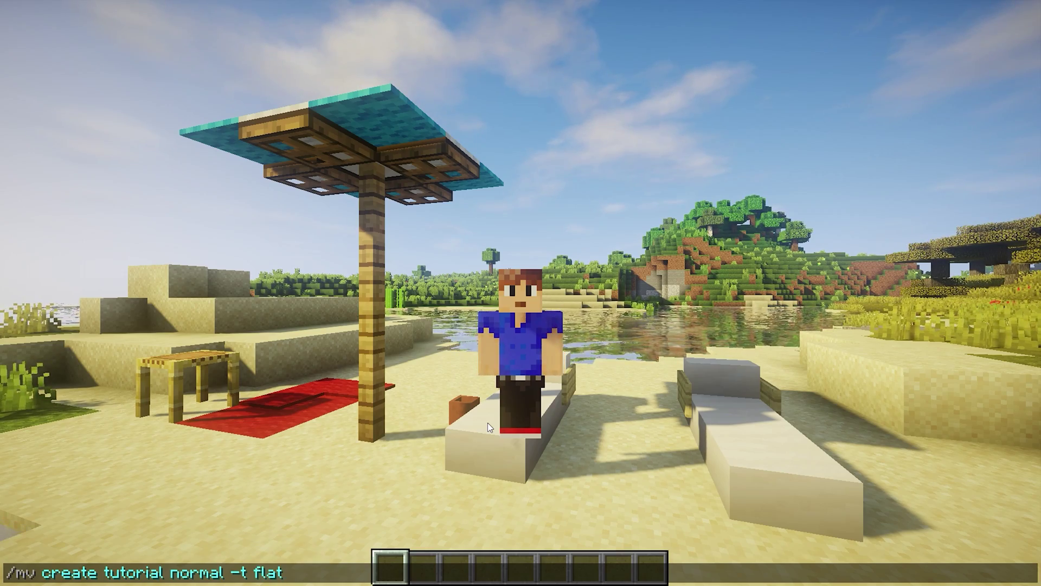
key(Return)
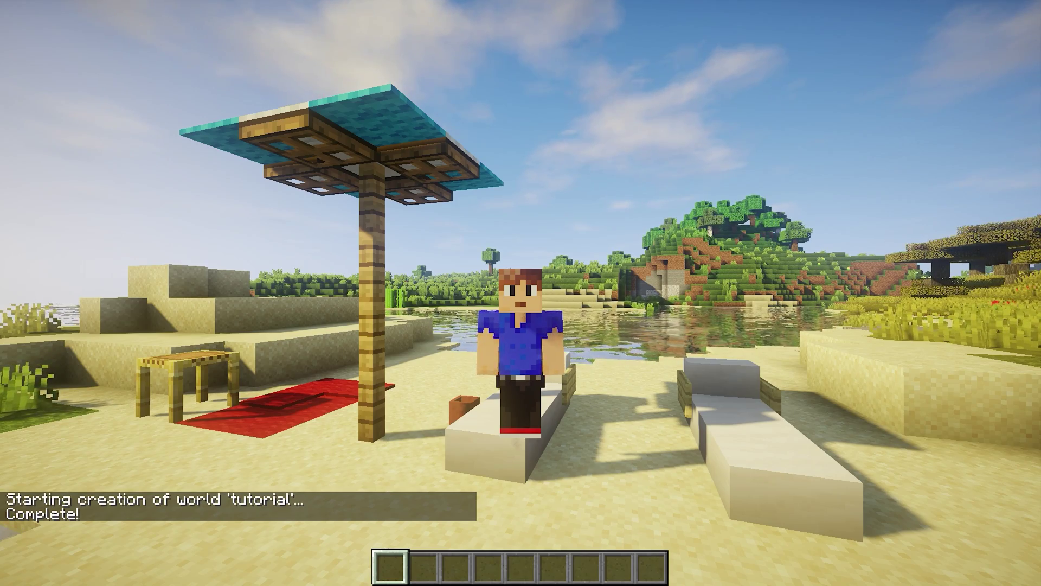
- List the Multiverse worlds with /mvlist and check that tutorial is a NORMAL world
key(slash)
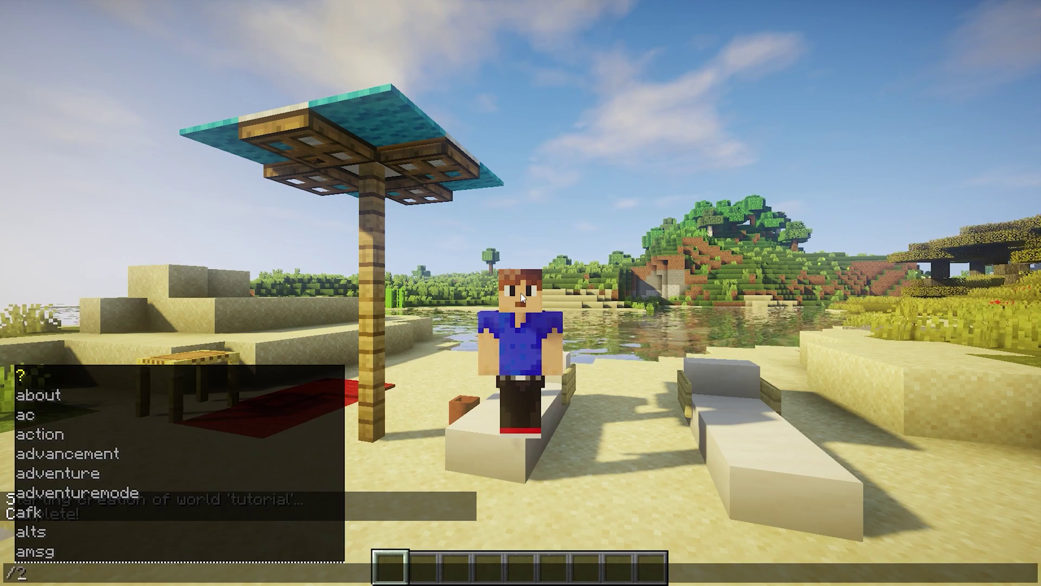
text(mvlist)
key(Return)
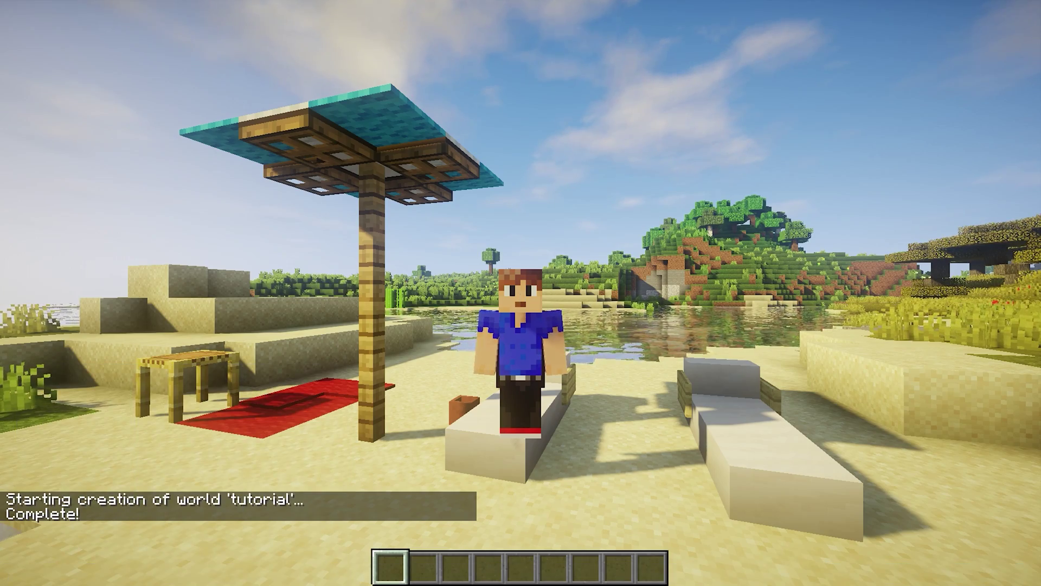
key(t)
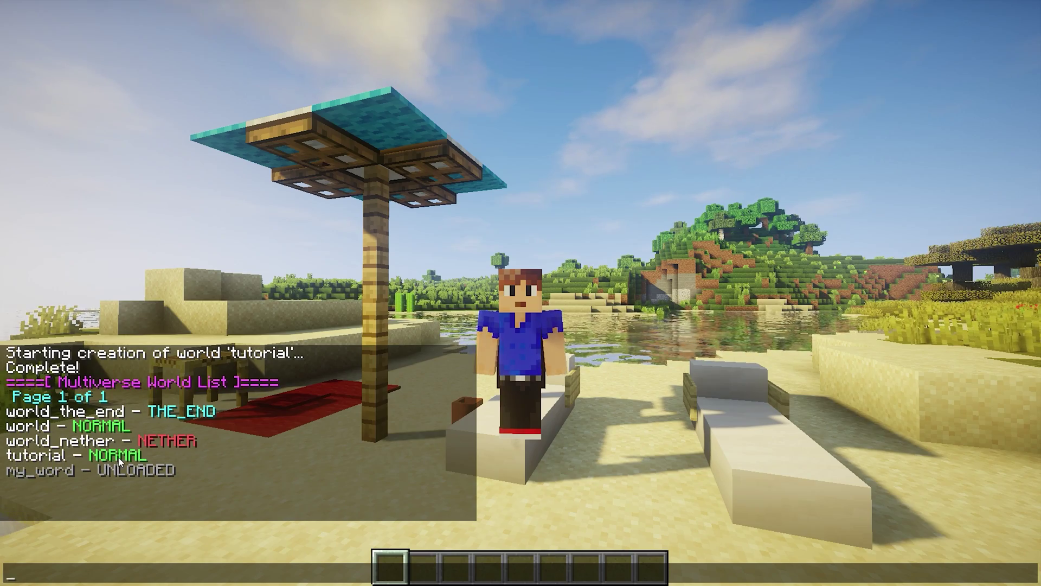
key(Escape)
- Teleport into the tutorial world with /mv tp tutorial
key(slash)
text(mv tp tut)
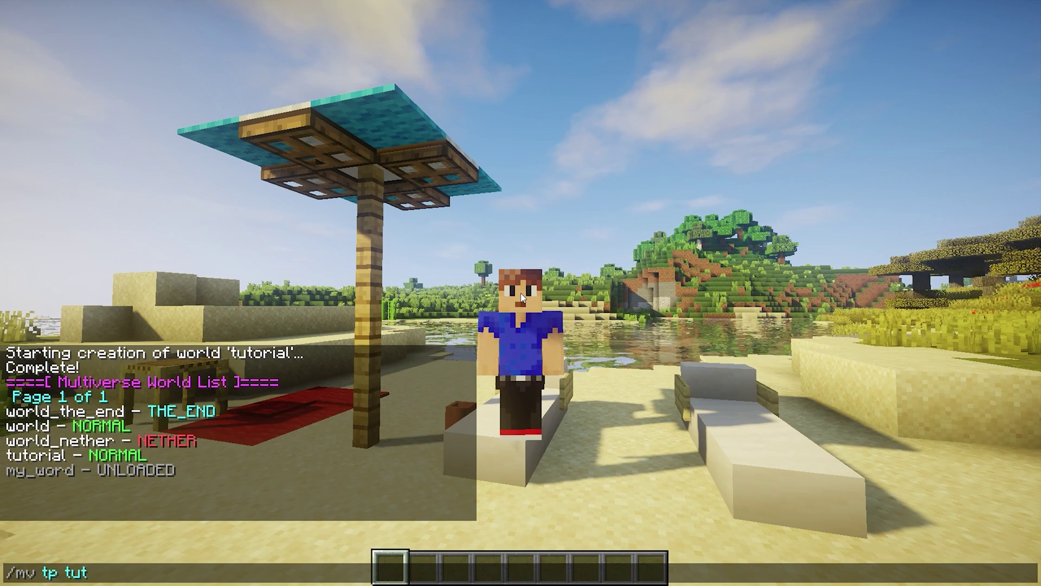
text(orial)
key(Return)
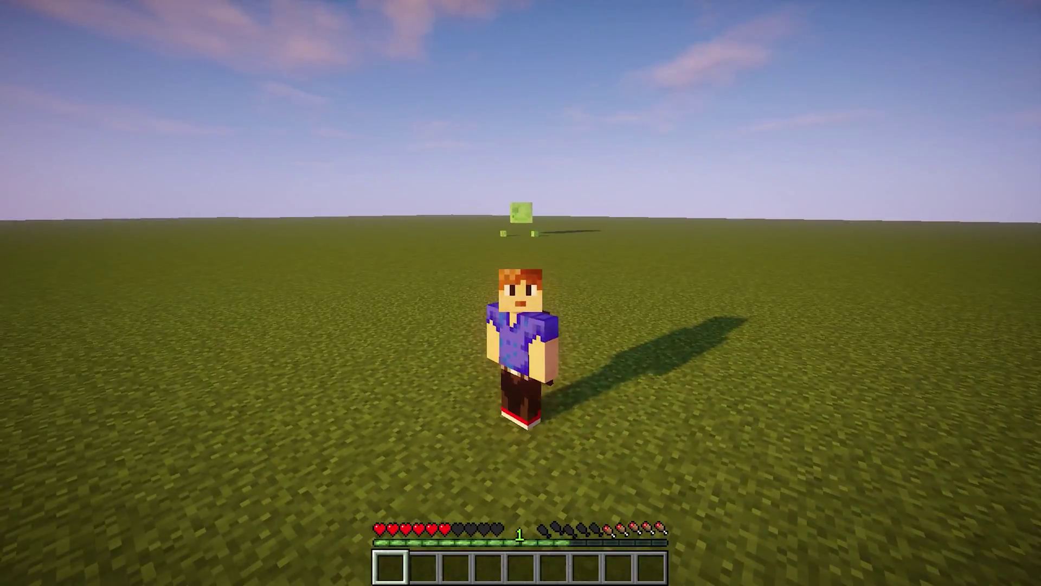
- Toggle the camera with F5, then run /mv help to show help page 1 of 5
key(F5)
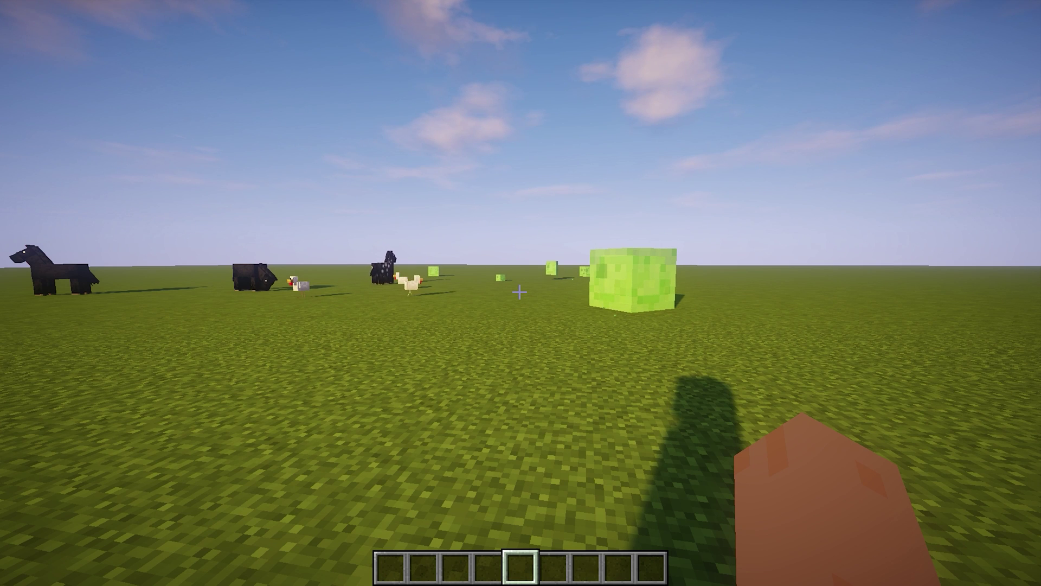
key(F5)
key(F5)
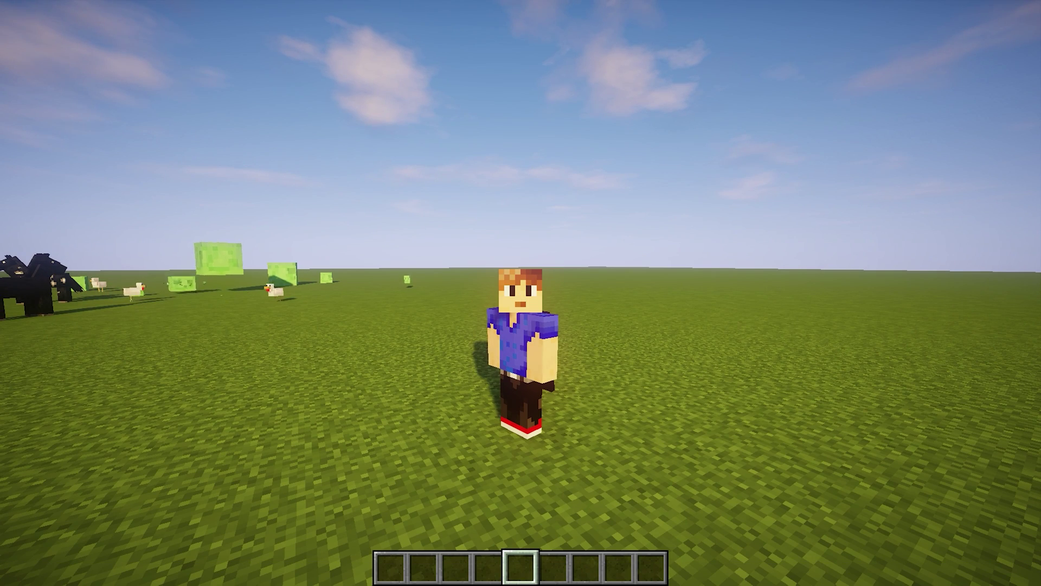
text(/mv hel)
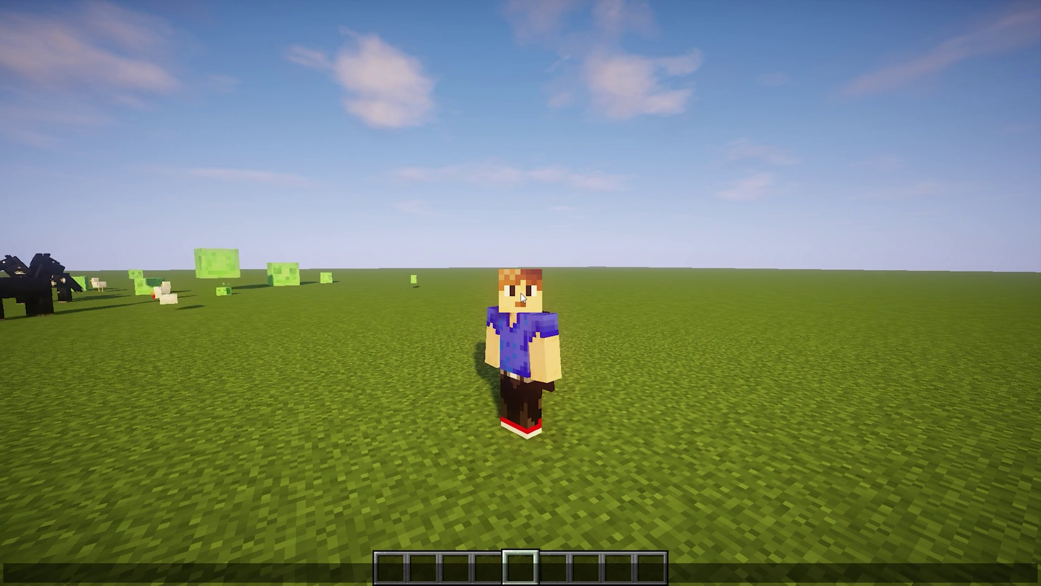
text(p)
key(Return)
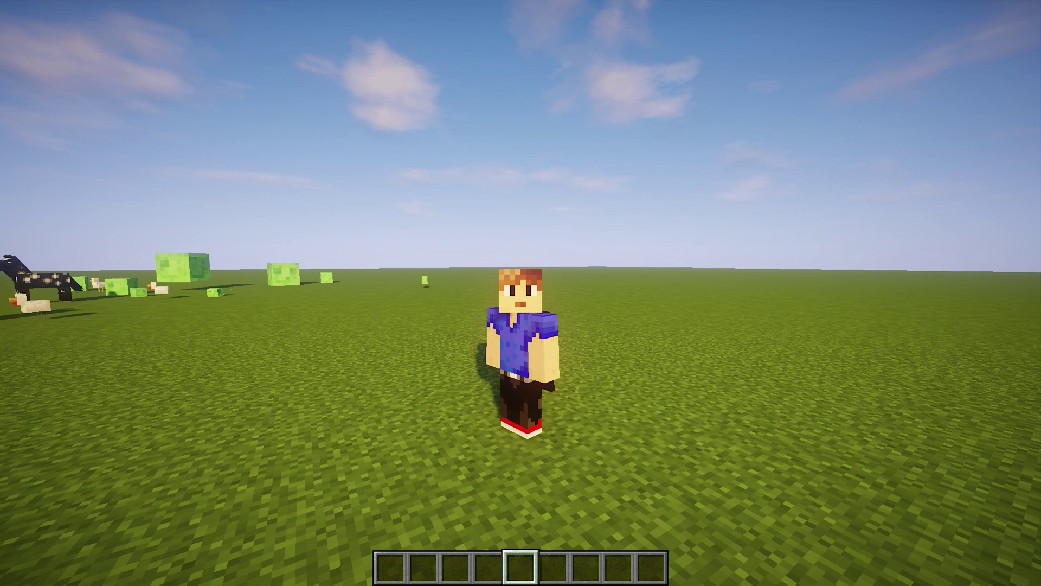
key(t)
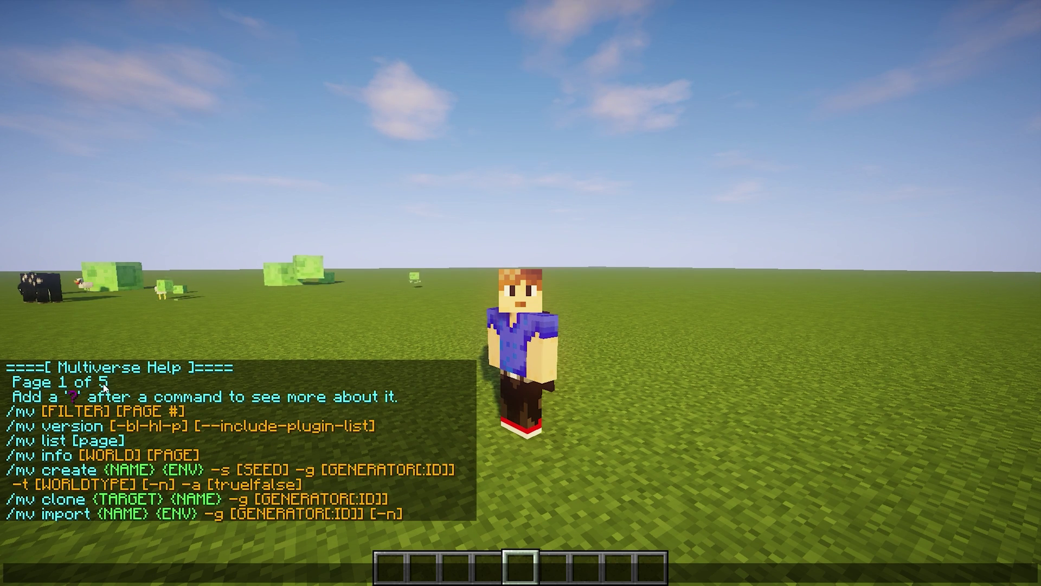
- Show page 2 of the Multiverse help with /mv help 2
text(/mv help)
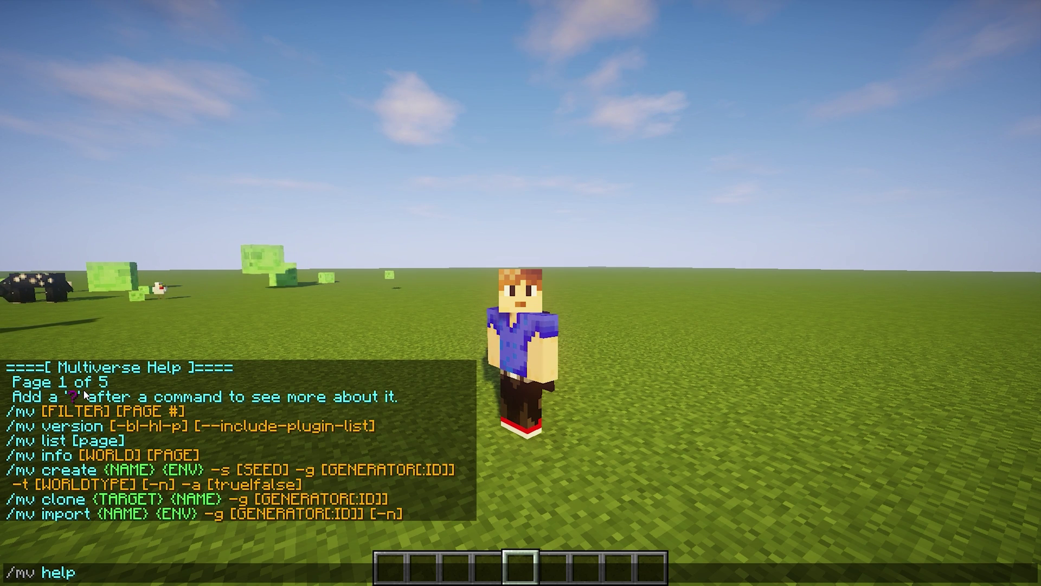
text( 2)
key(Return)
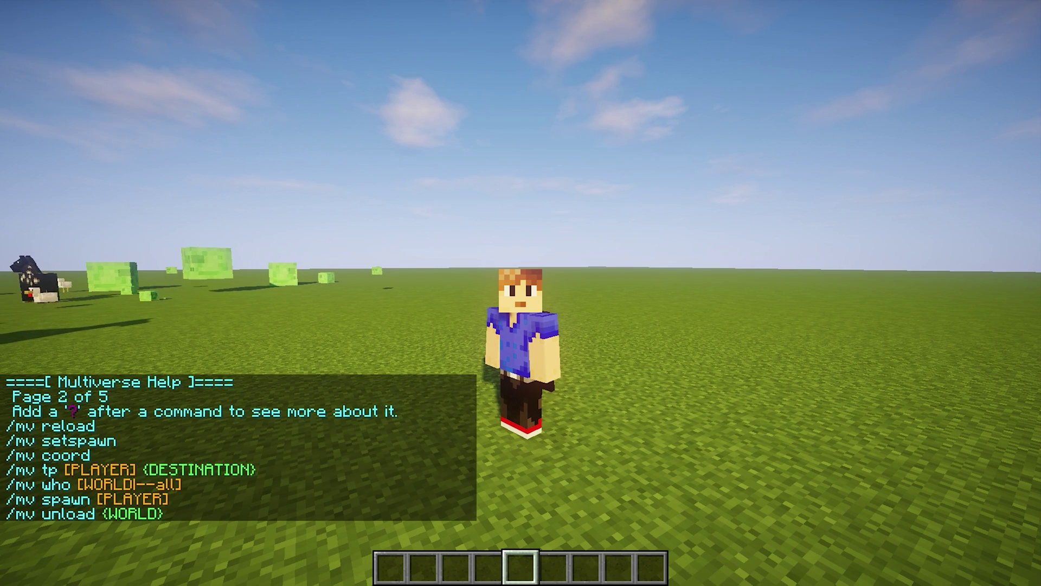
key(t)
key(Up)
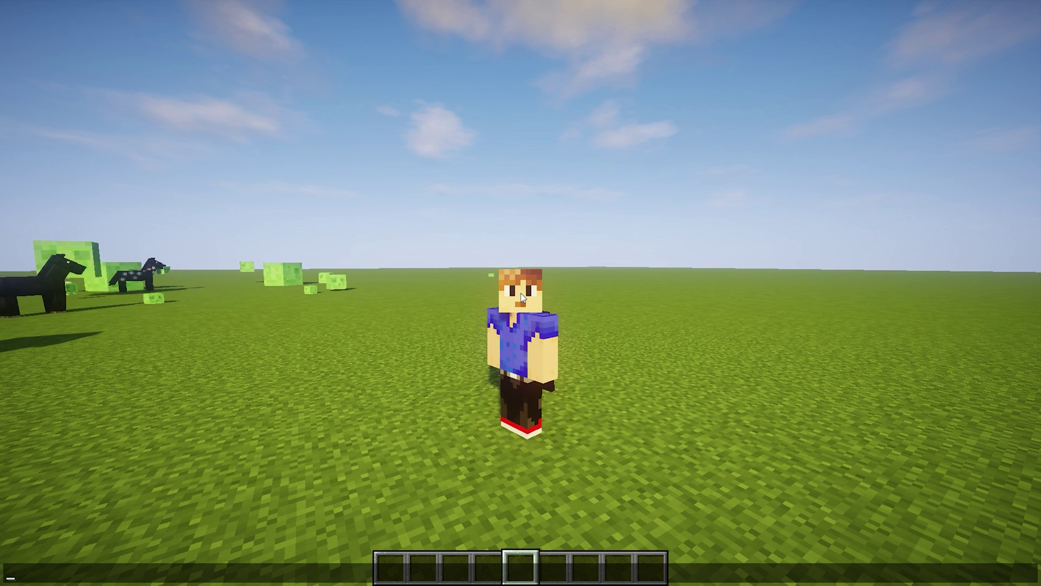
- Set the tutorial world spawn at X -173.41, Y 4, Z -141.74 with /mvsetspawn, then walk away
text(/)
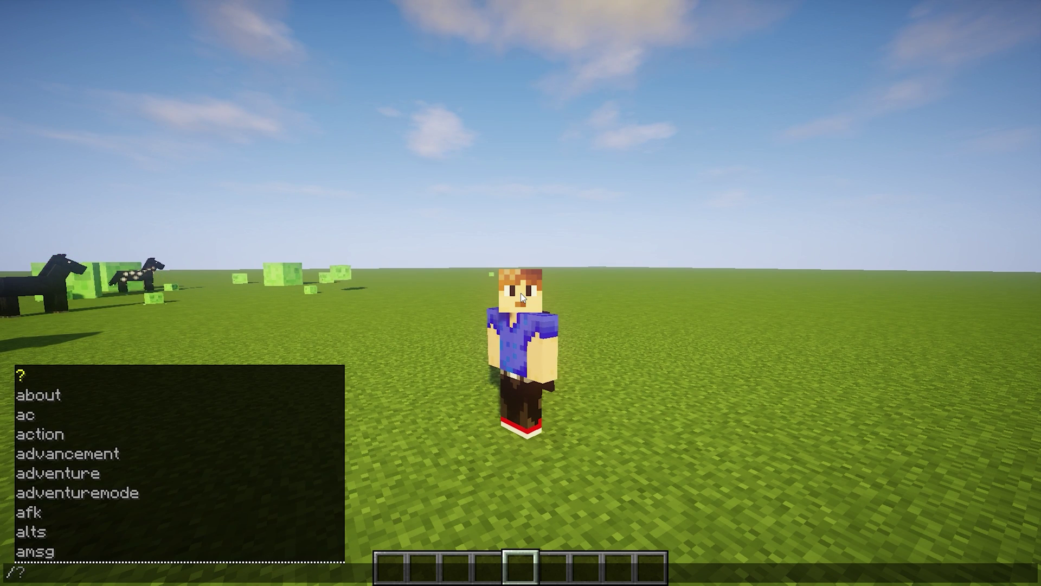
text(mvsetspawn)
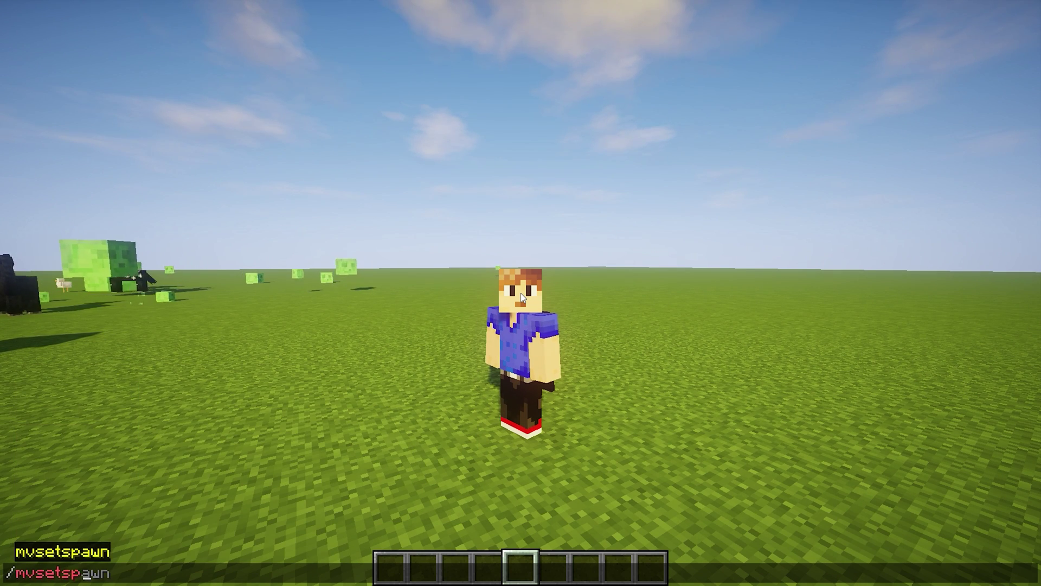
key(Return)
key(w)
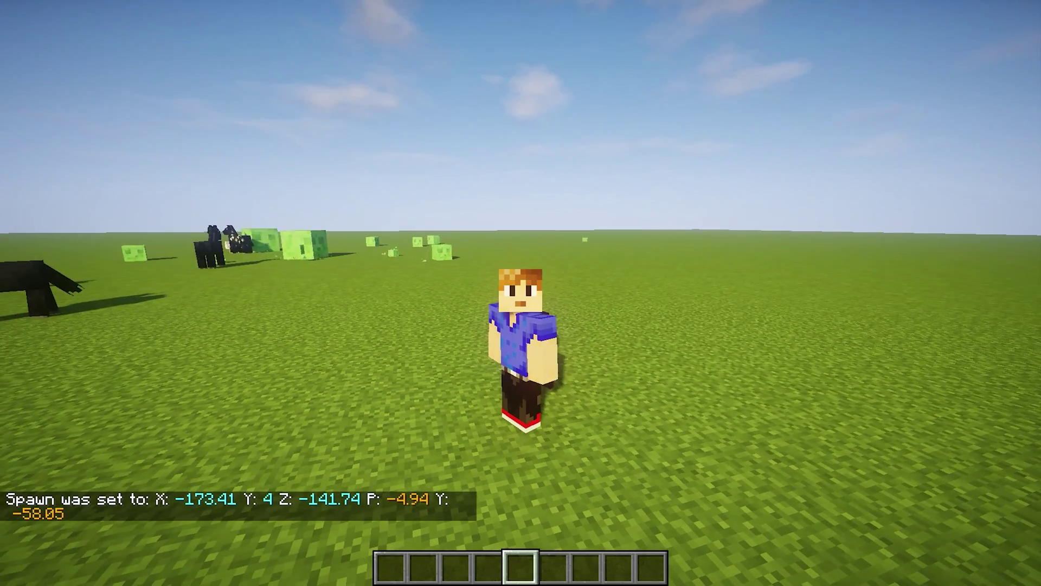
key(w)
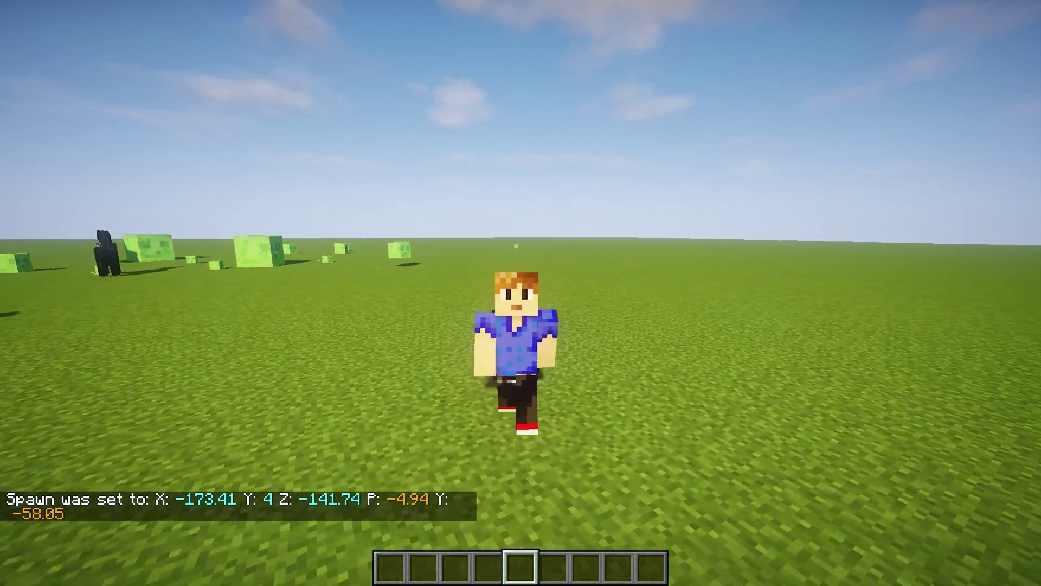
key(w)
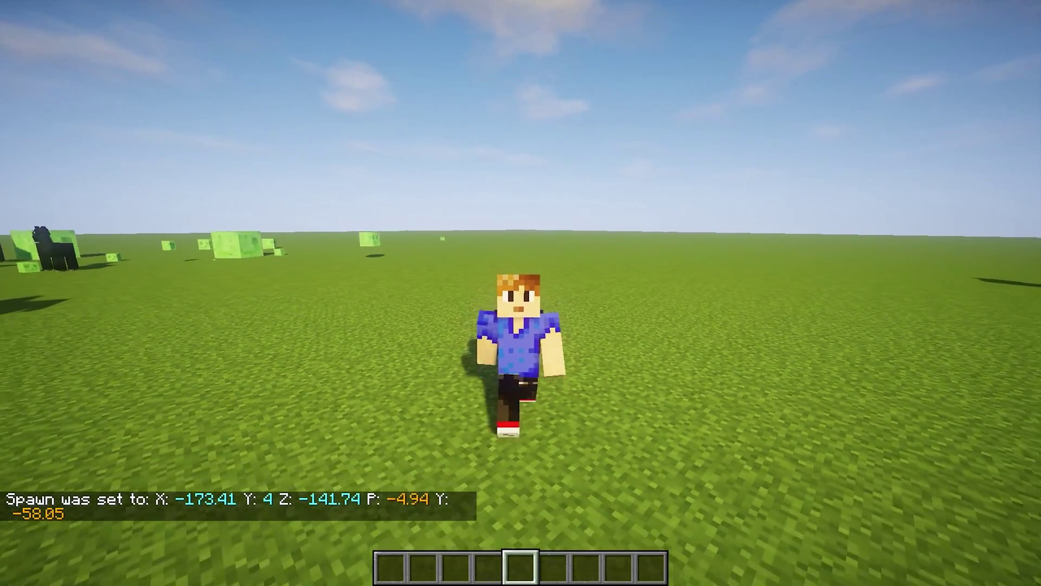
- Teleport back to the world spawn point with /mv spawn
key(slash)
text(?)
key(BackSpace)
text(mv spawn)
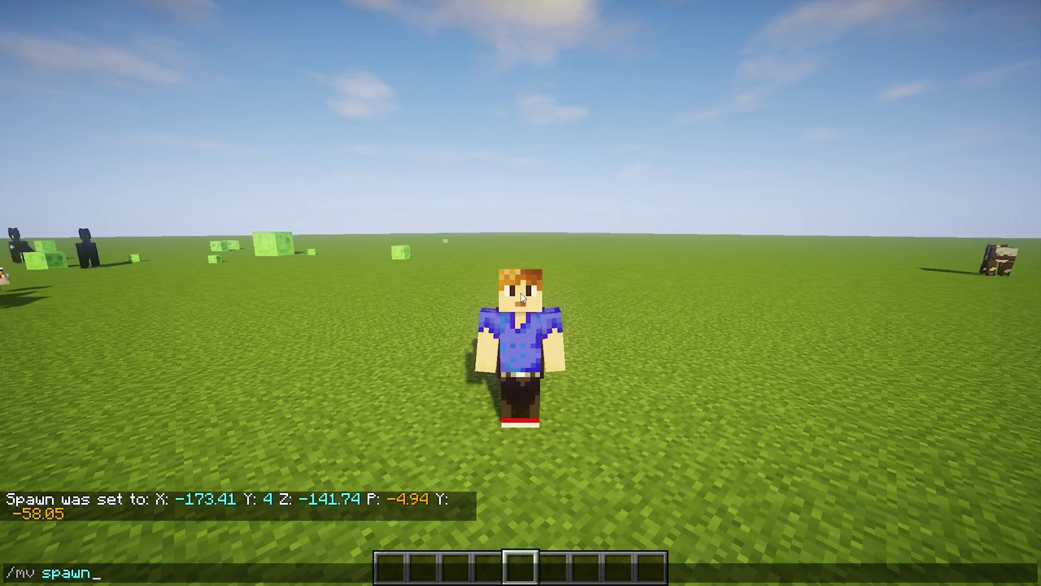
key(Return)
key(w)
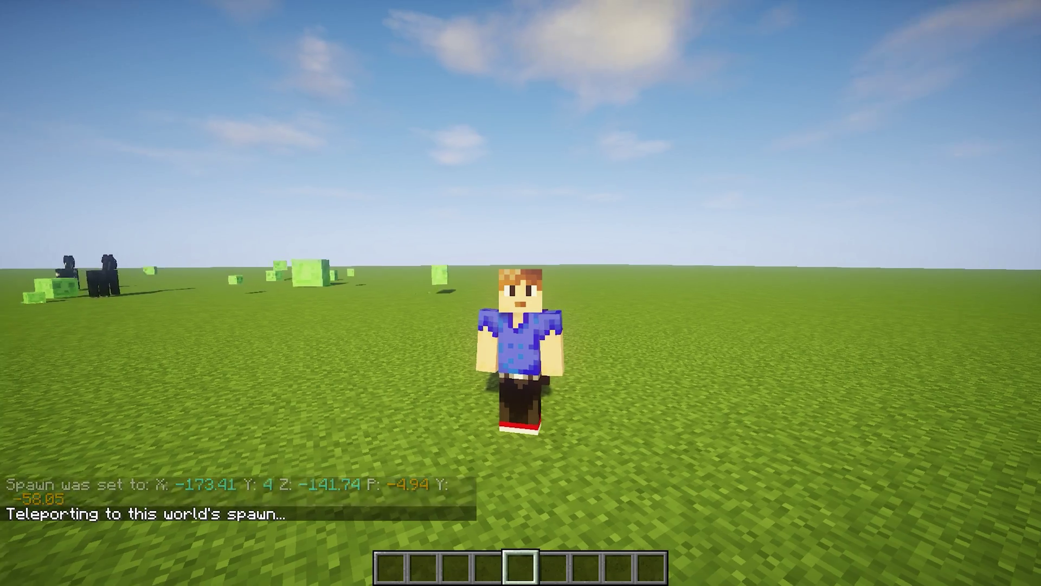
key(w)
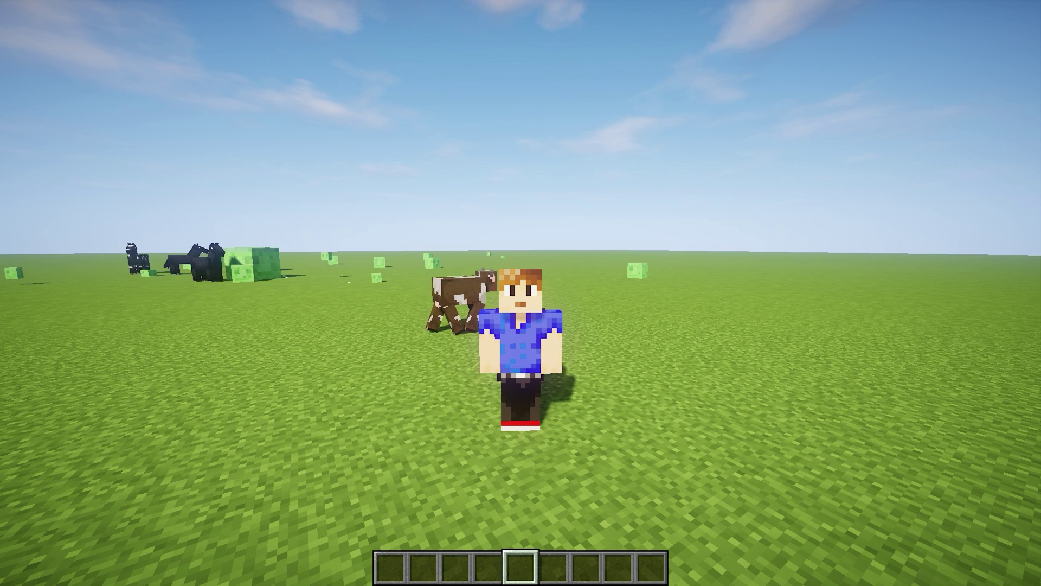
- List the worlds and their players with /mv who
key(slash)
text(mail)
key(BackSpace)
key(BackSpace)
key(BackSpace)
text(v who)
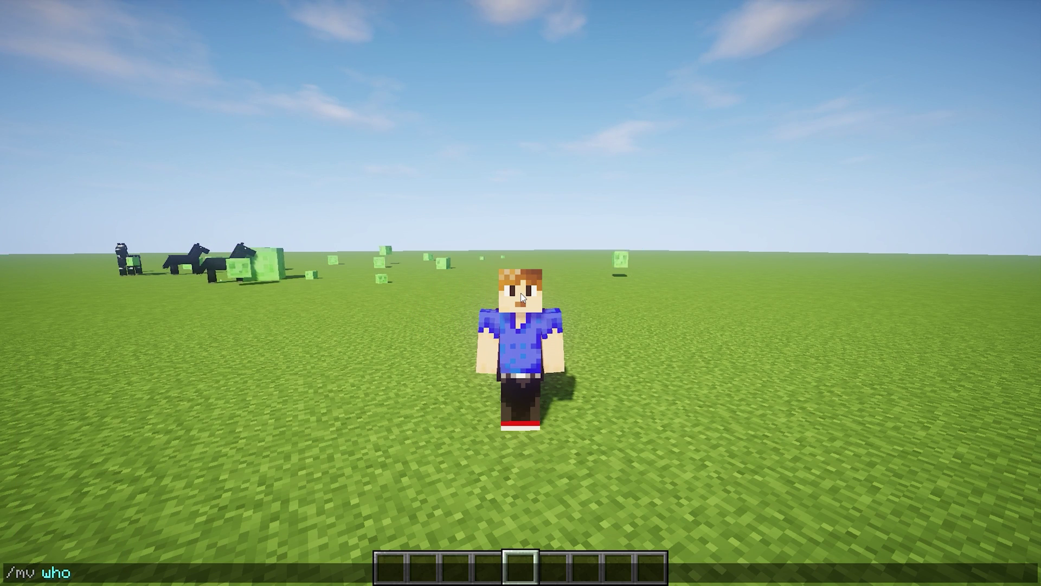
key(Return)
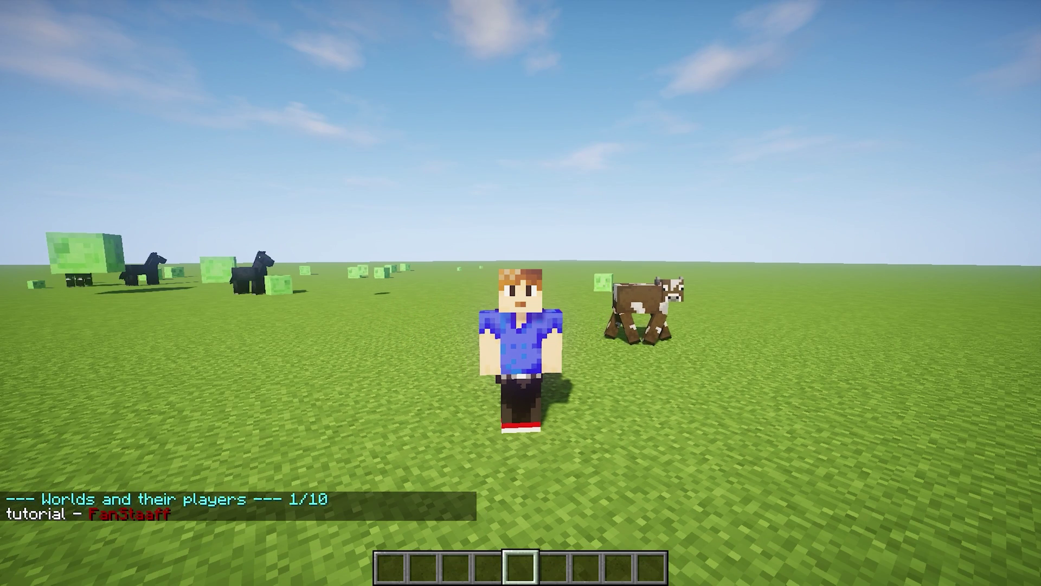
- Show the /mv modify help and set animals to false with /mvm set animals false
key(t)
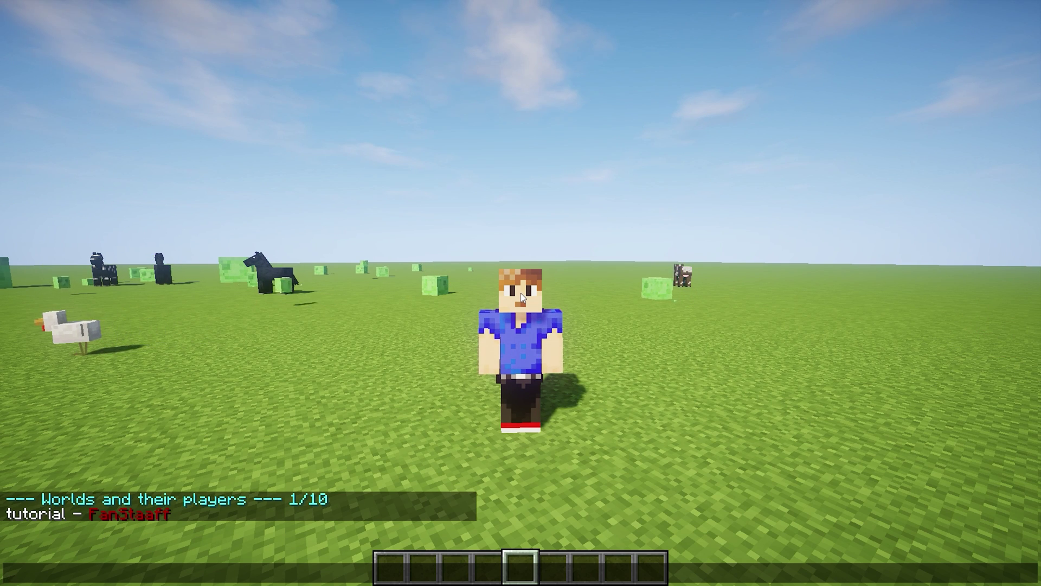
text(/mv mo)
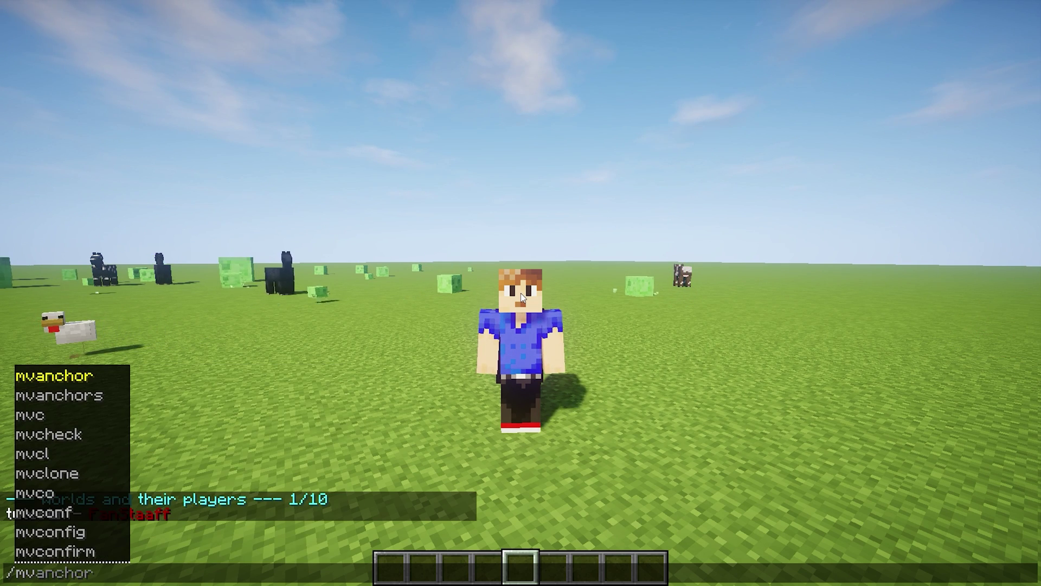
text(dify)
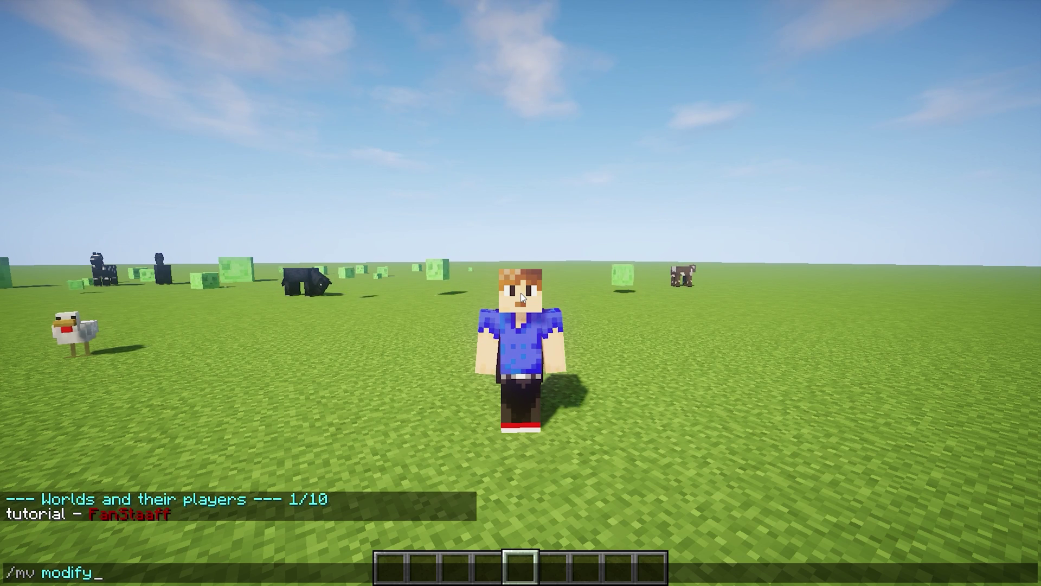
key(Return)
key(w)
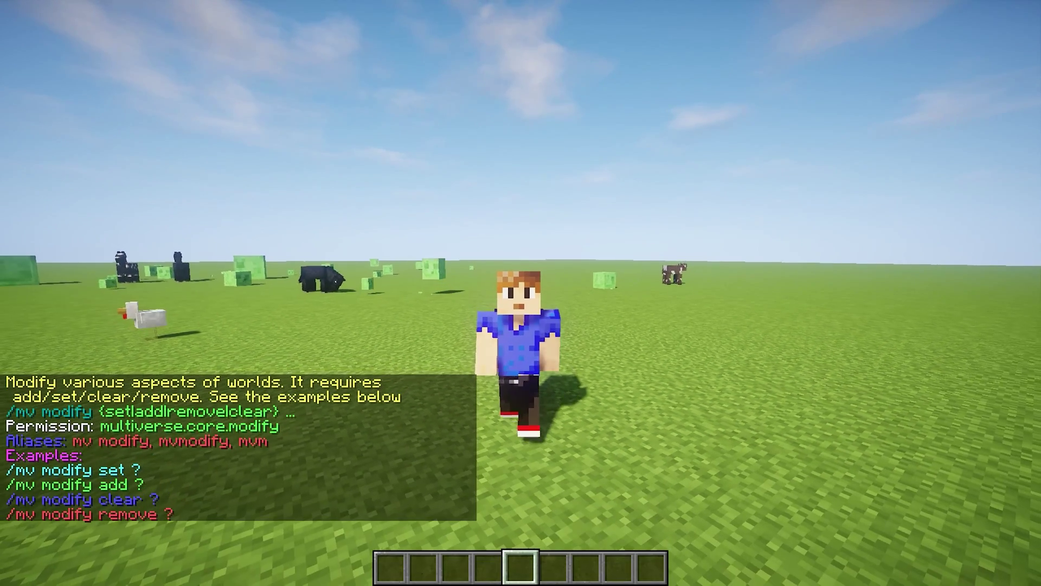
text(t)
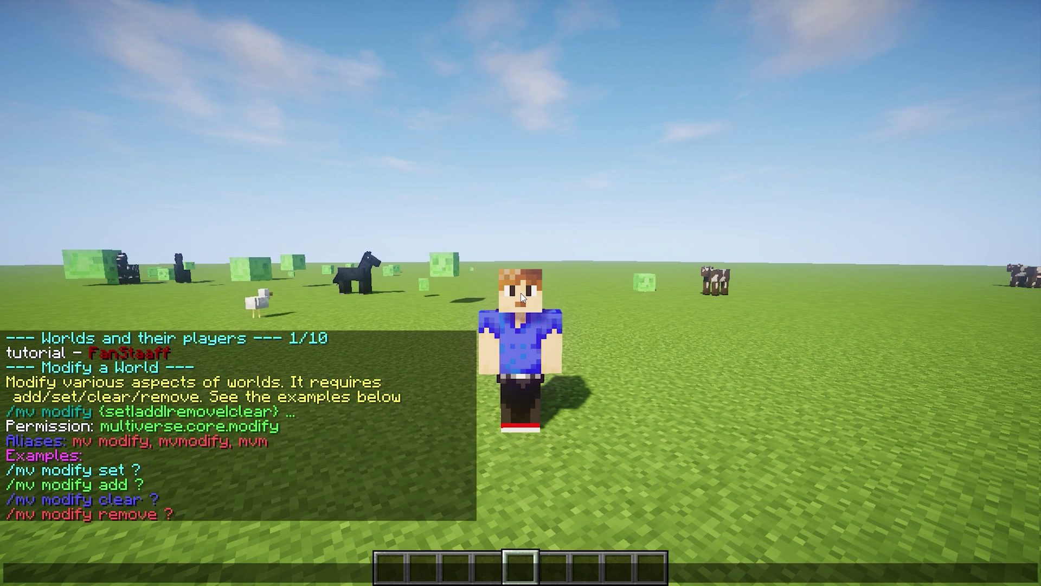
text(/mvm)
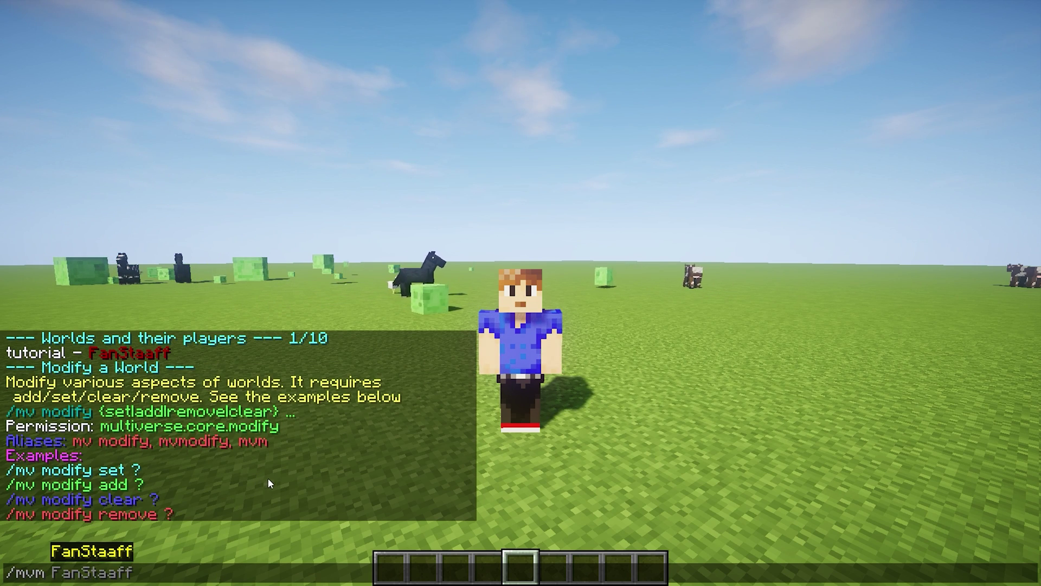
text( set)
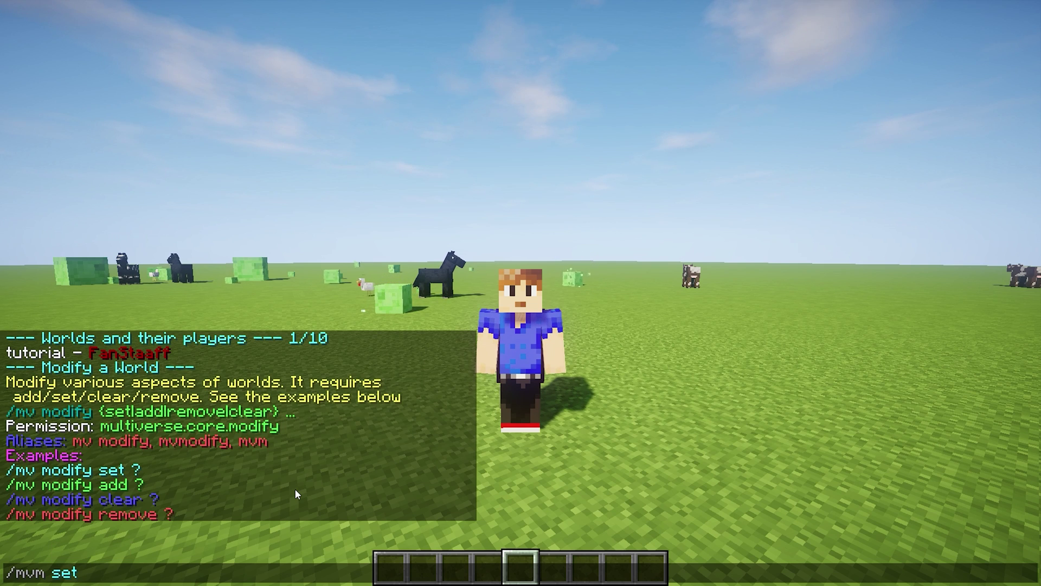
text( ani)
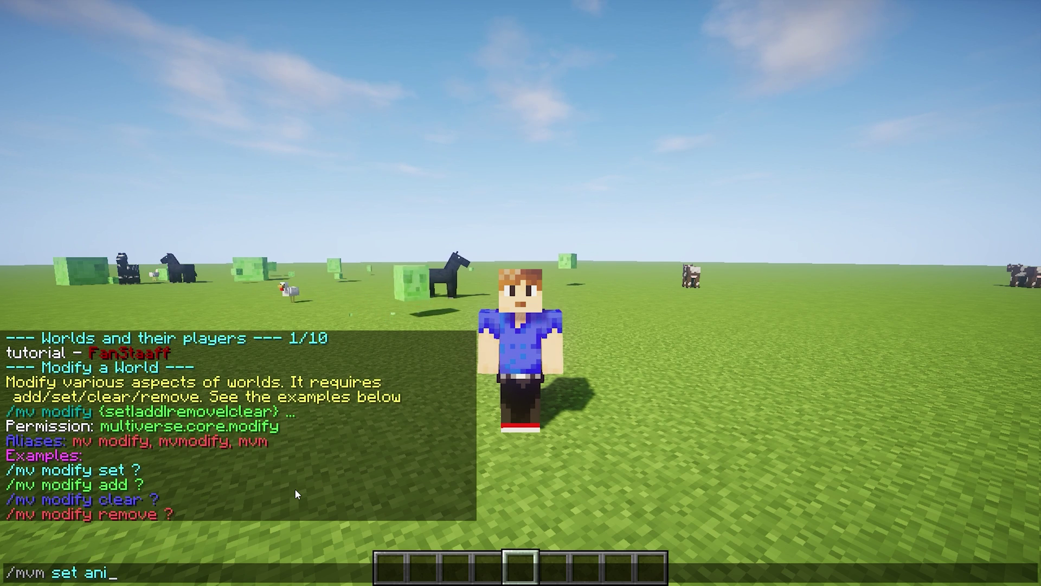
text(mals )
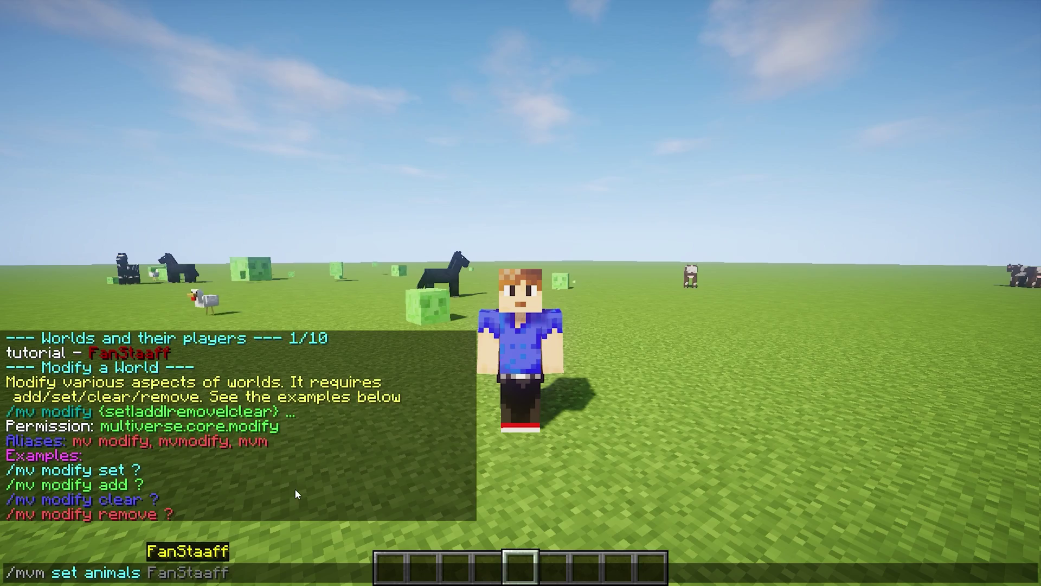
text(false)
key(Return)
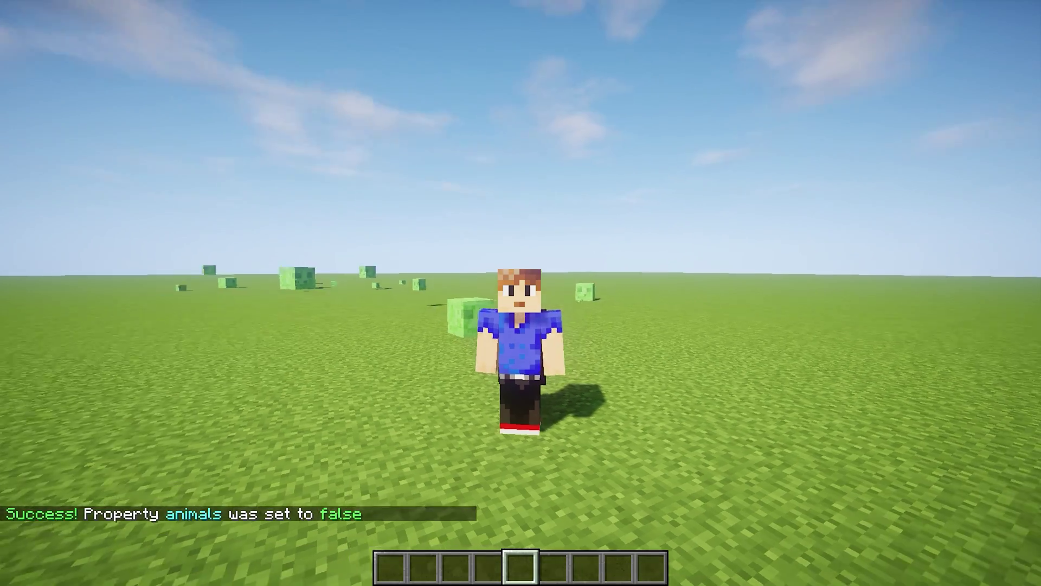
key(w)
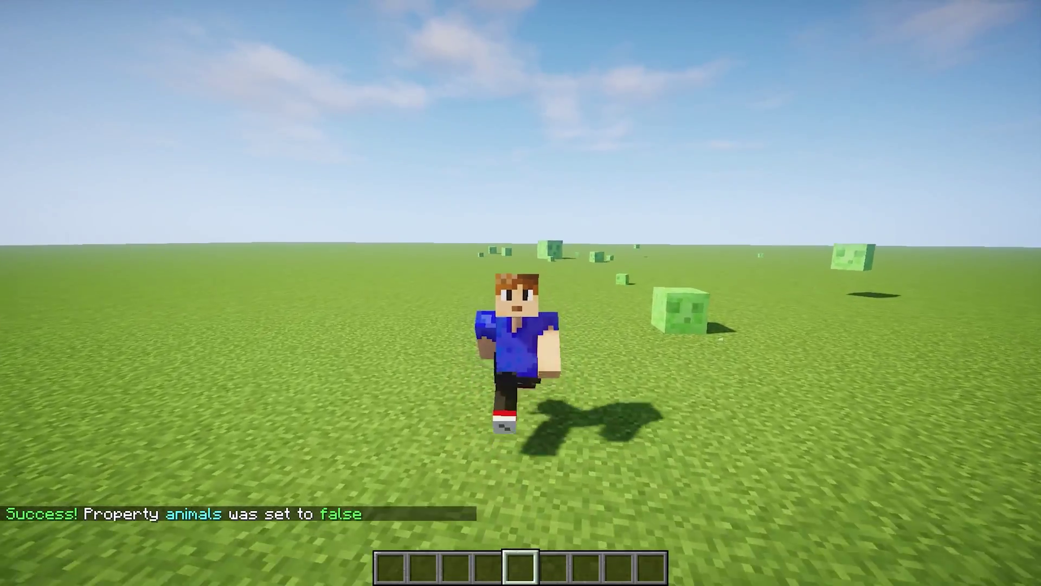
- Set monsters to false in the tutorial world with /mvm set monsters false
key(t)
key(Up)
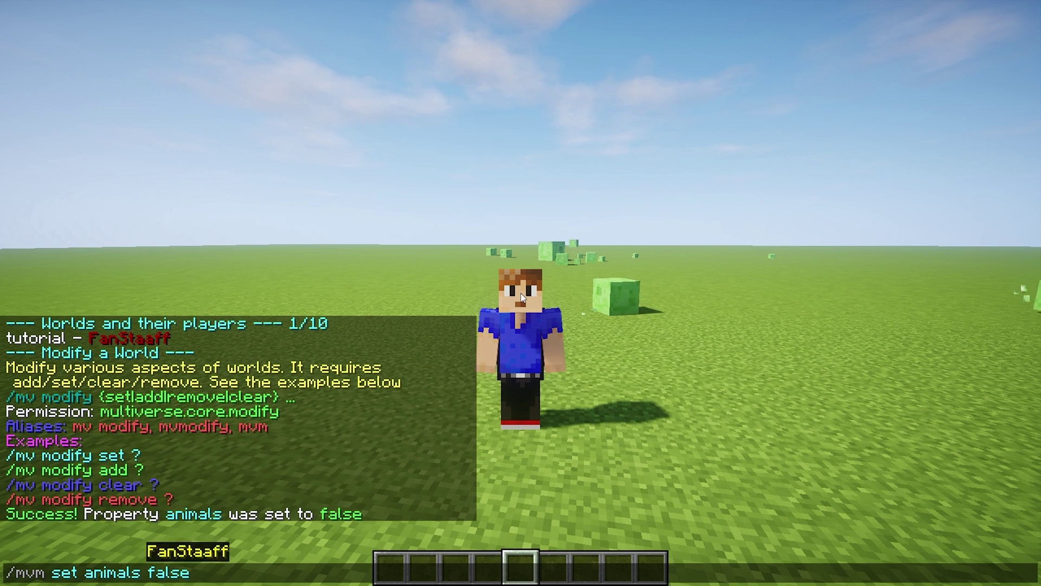
key(BackSpace)
key(BackSpace)
key(BackSpace)
key(BackSpace)
key(BackSpace)
text(monsters)
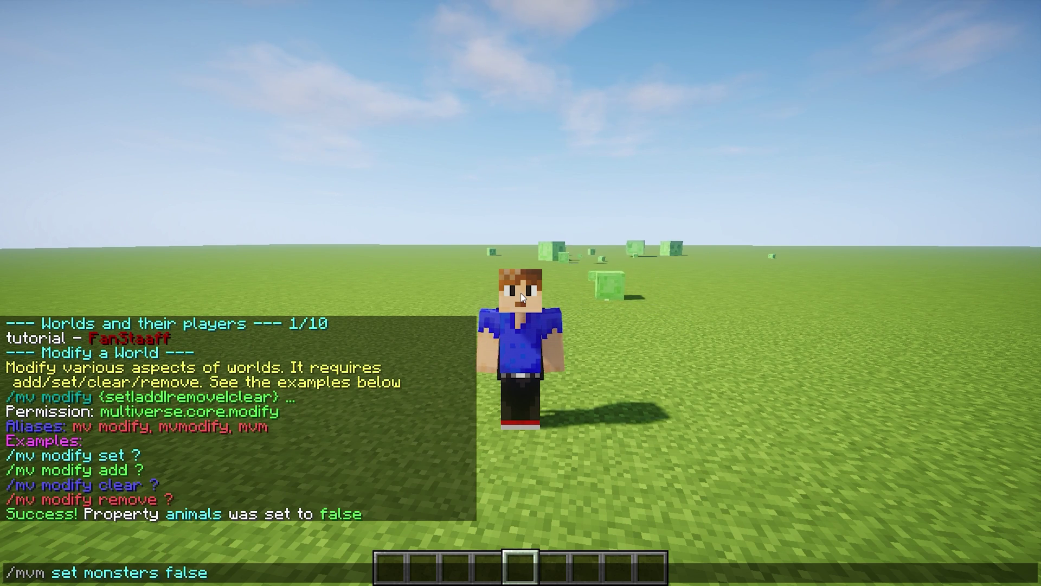
key(Return)
key(w)
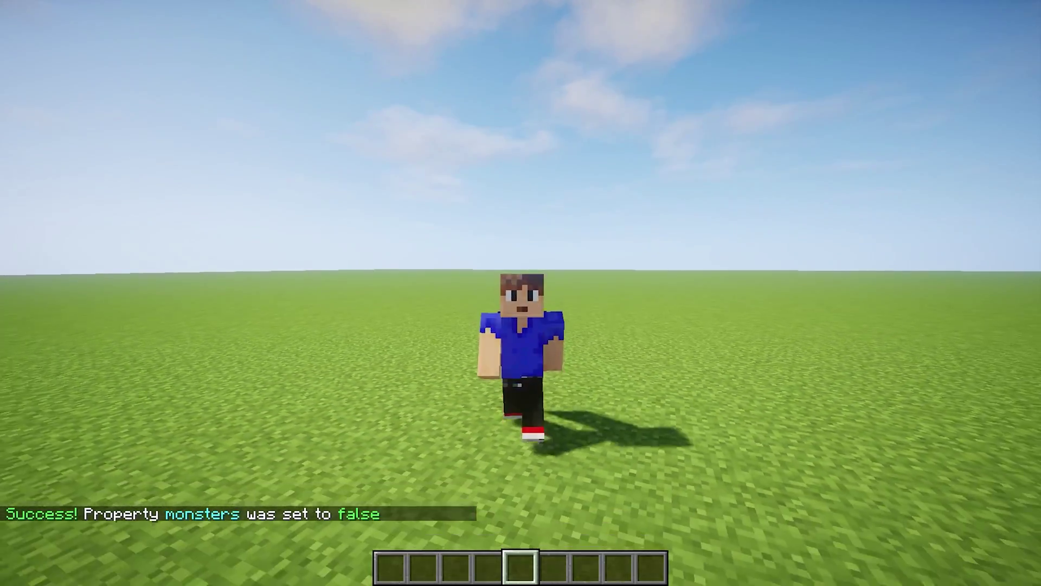
text(t)
text(/?)
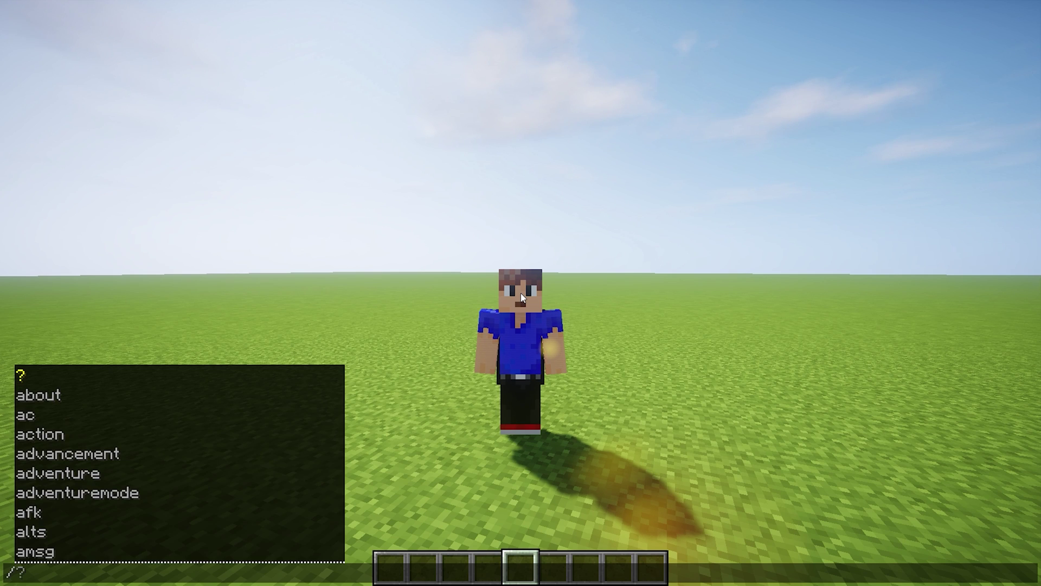
- Set the doMobSpawning gamerule to false
key(BackSpace)
text(mv gamerule)
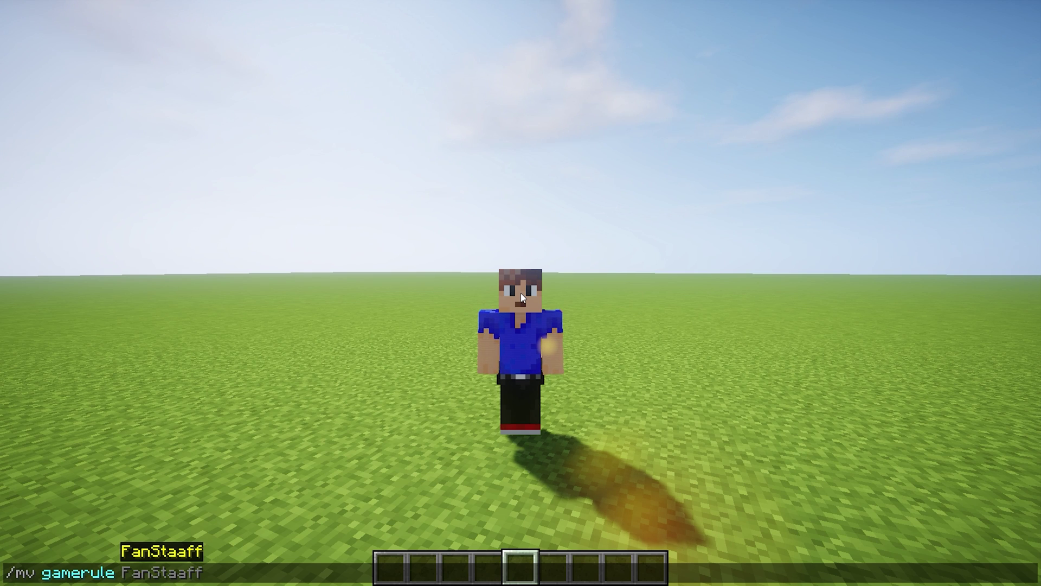
text(doMobSpawning fa)
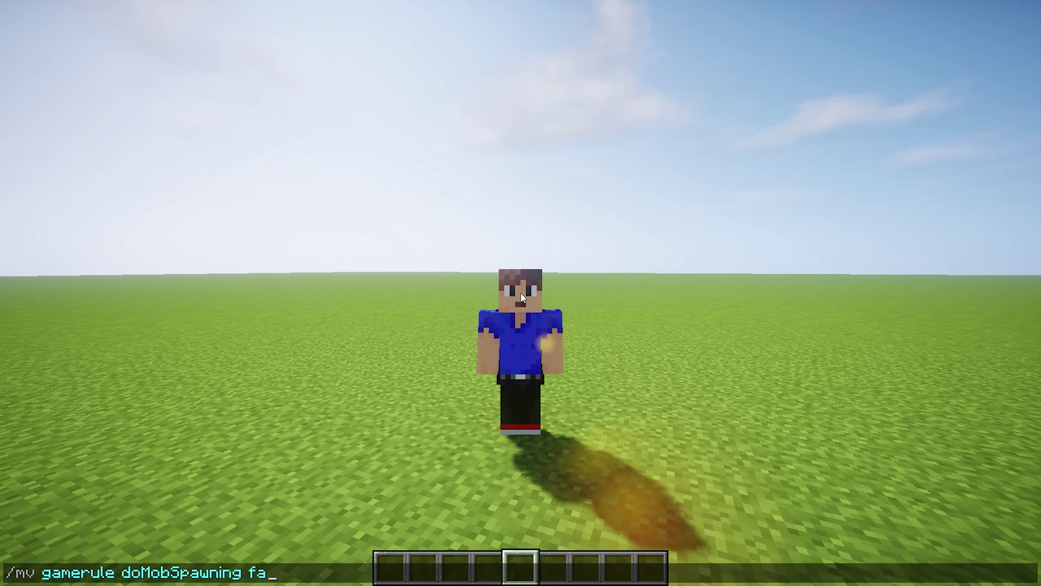
key(Return)
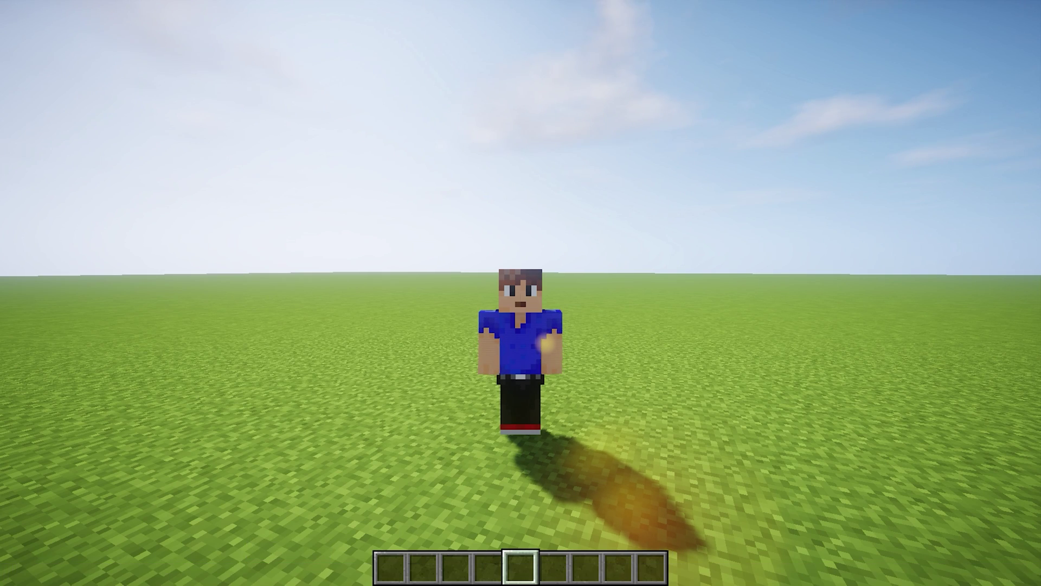
key(w)
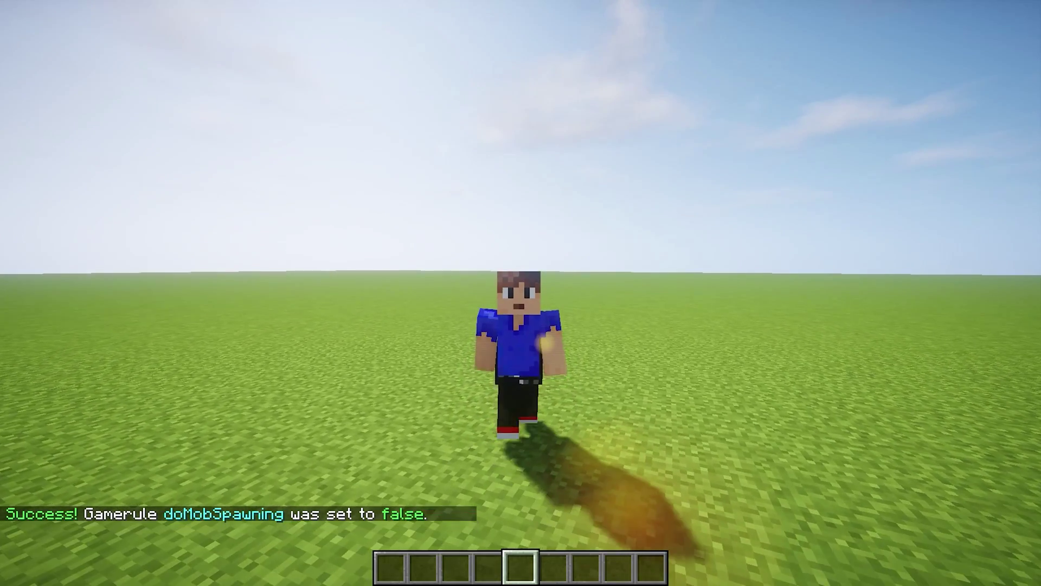
- Resend the gamerule with the all-lowercase rule name domobspawning
key(t)
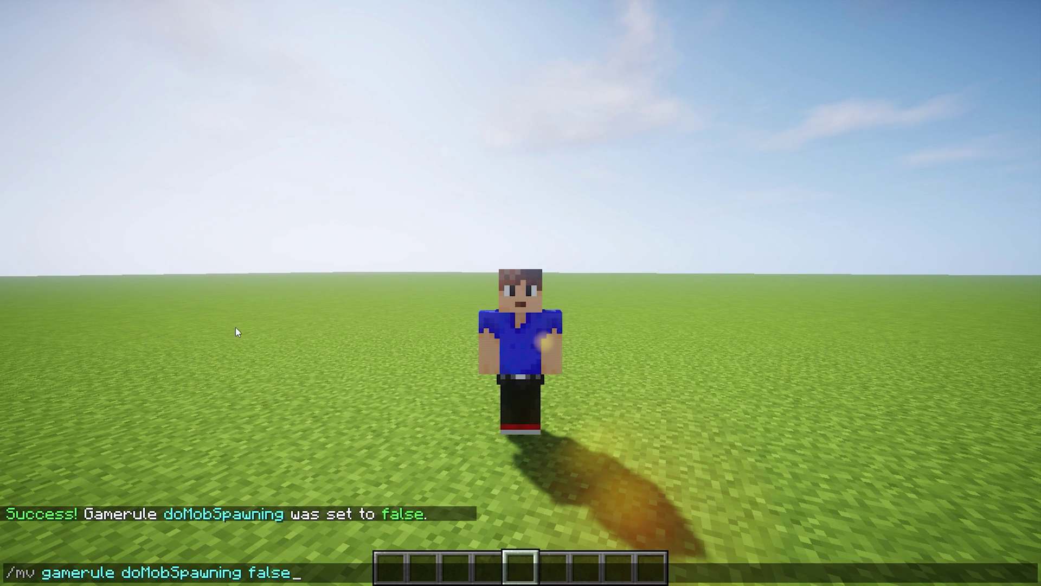
click(152, 574)
key(BackSpace)
text(m)
click(184, 574)
key(BackSpace)
text(s)
key(Return)
key(w)
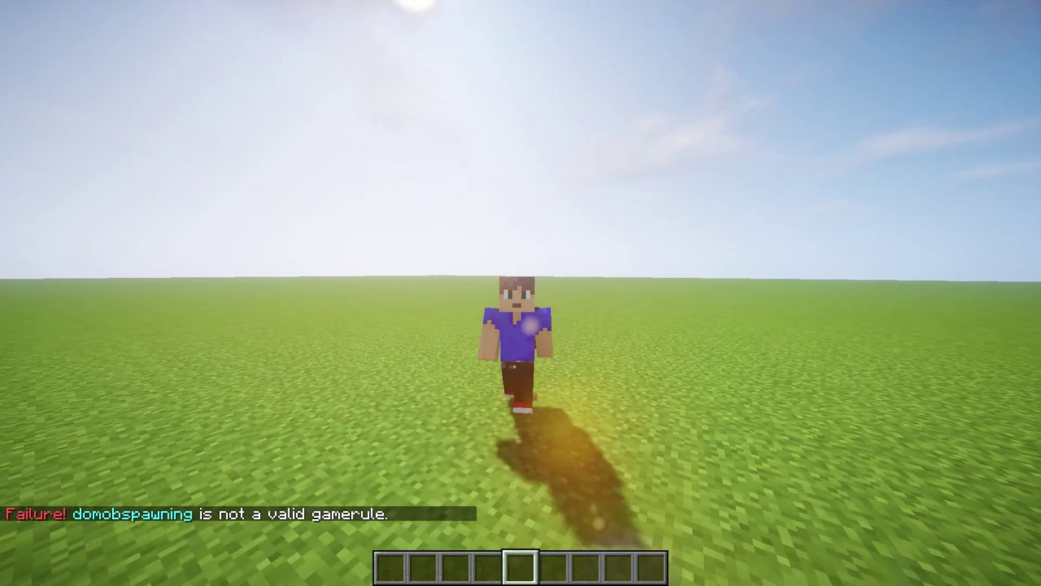
- Cycle through the /gamerule rule suggestions via autocomplete
key(t)
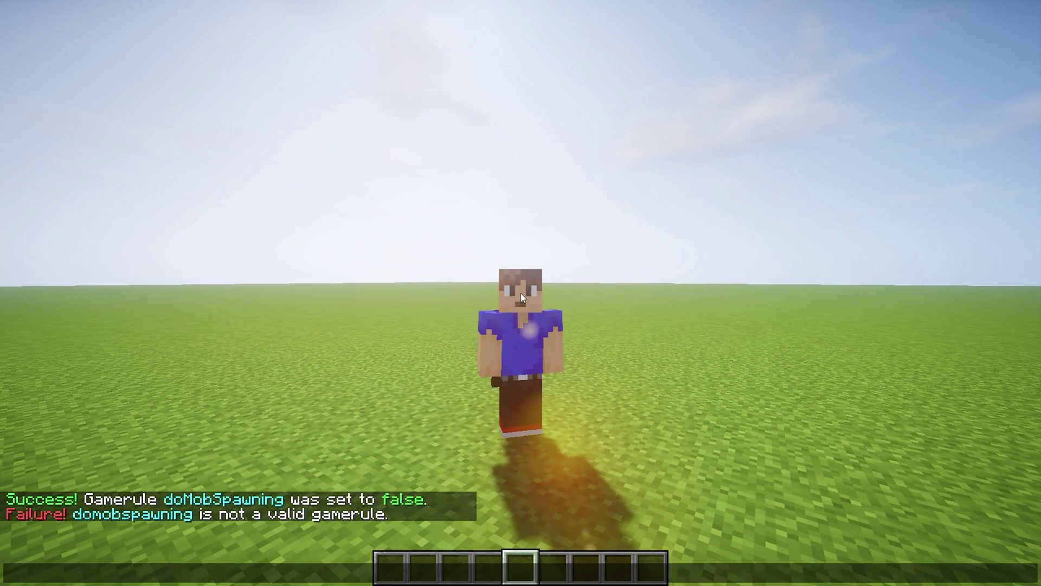
key(Escape)
text(t)
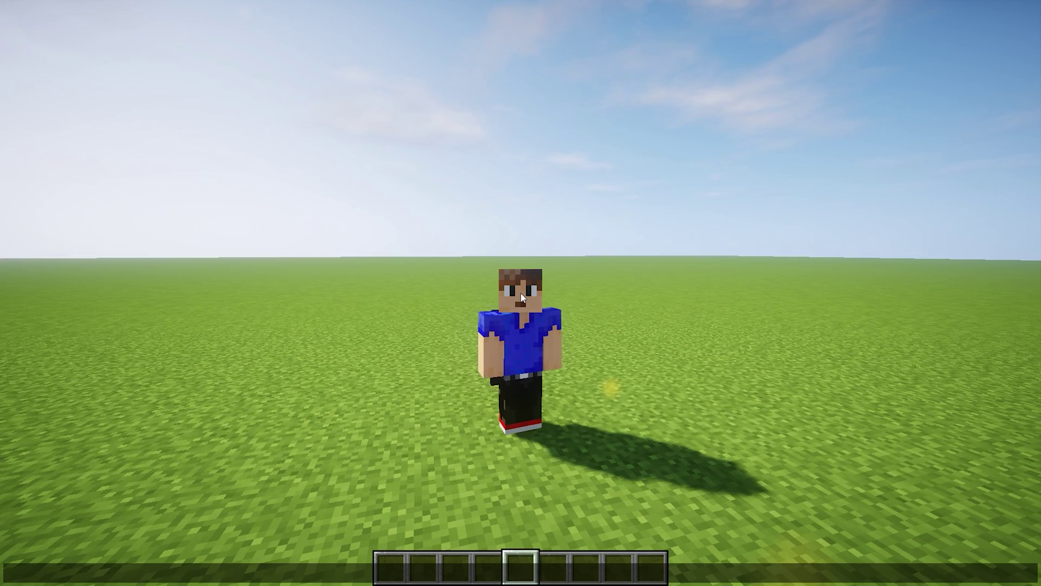
text(/ga)
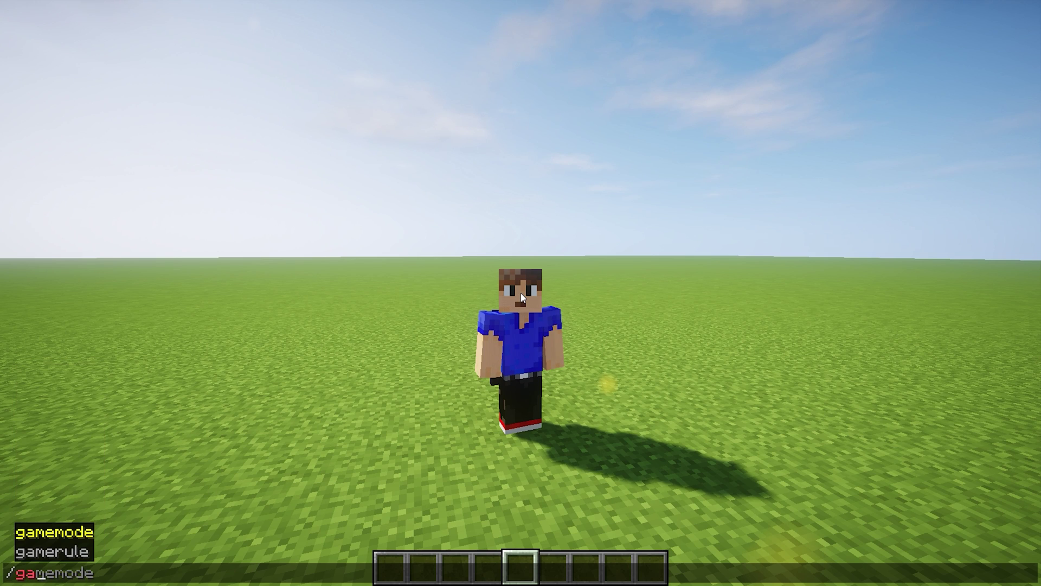
key(Tab)
key(Tab)
key(Tab)
key(Tab)
key(Tab)
key(Tab)
key(Tab)
key(Tab)
key(Tab)
key(Tab)
key(Tab)
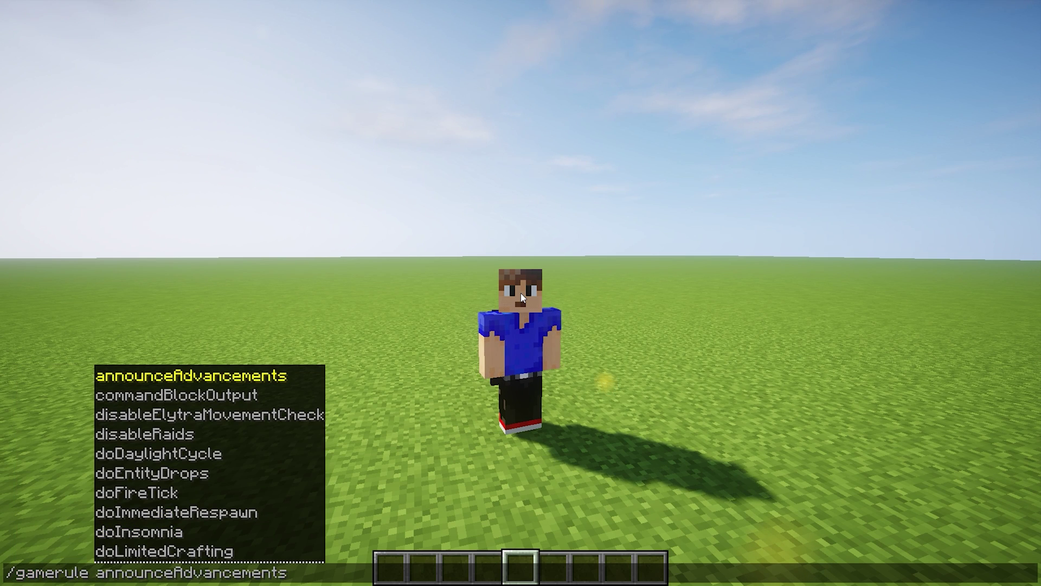
key(Tab)
key(Tab)
key(Tab)
key(Tab)
key(Tab)
key(Tab)
key(Tab)
key(Tab)
key(Tab)
key(Tab)
key(Tab)
key(Tab)
key(Tab)
key(Tab)
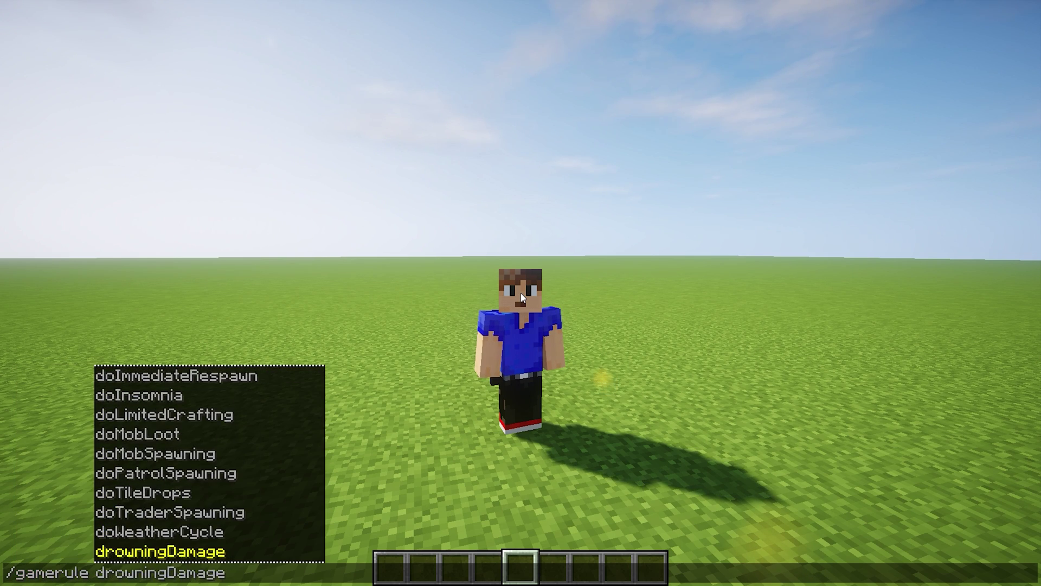
key(Tab)
key(Tab)
key(Tab)
key(Tab)
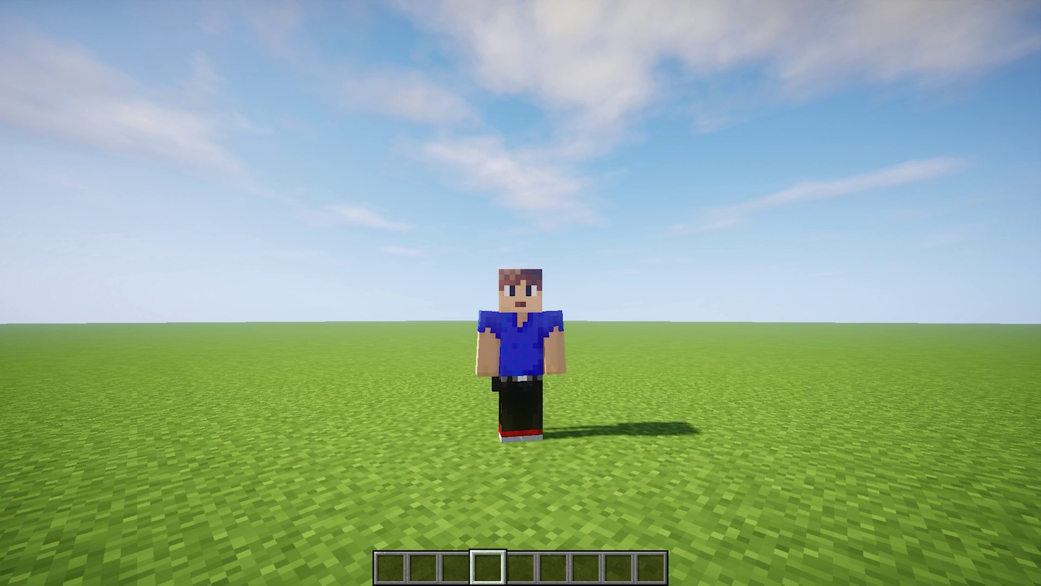
- Send the test chat message 'they', shown with the [tutorial] world prefix
text(they)
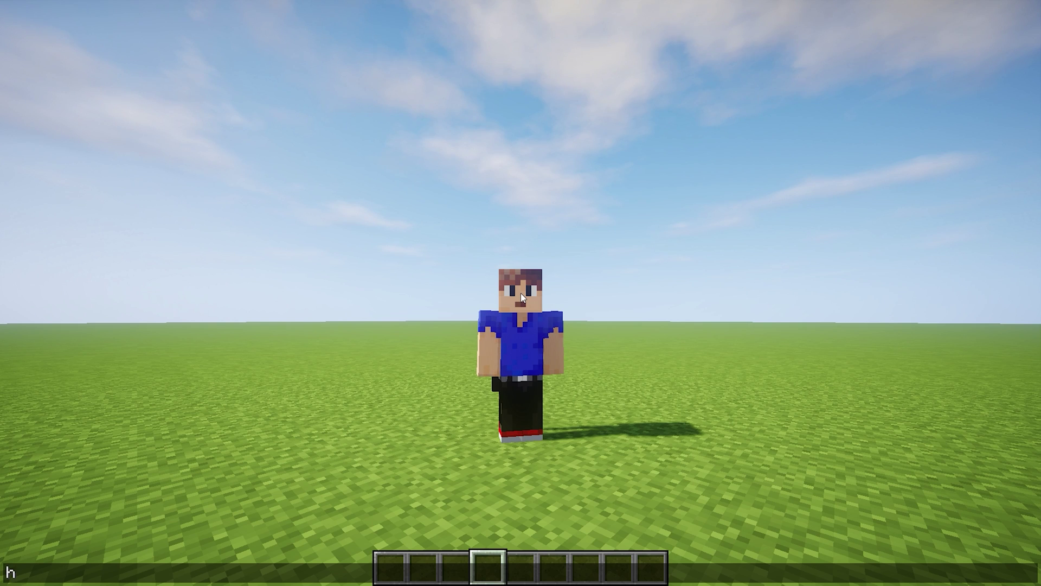
key(Return)
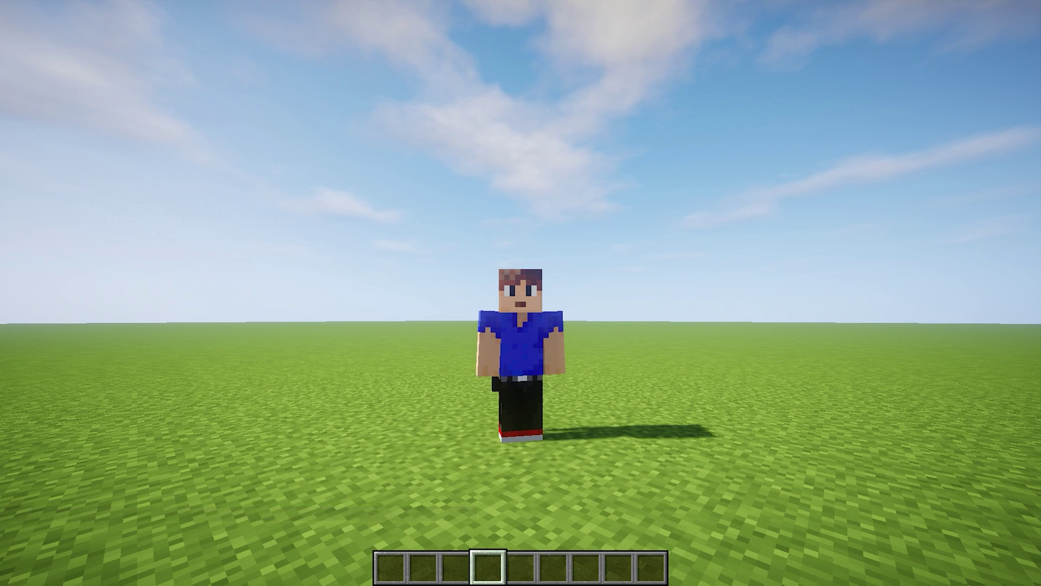
key(t)
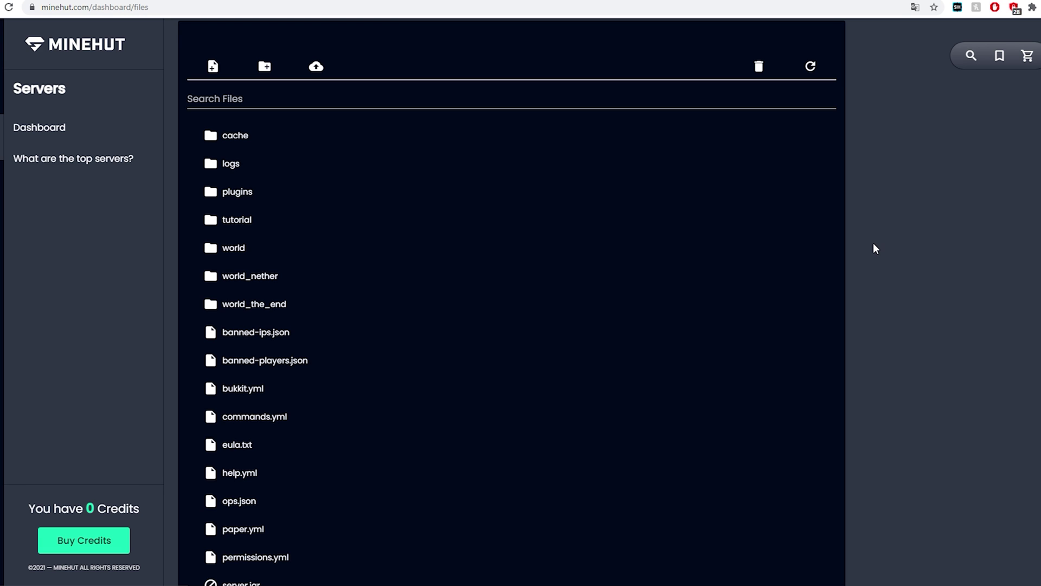
- Open plugins > Multiverse-Core > config.yml in the Minehut file manager
click(252, 196)
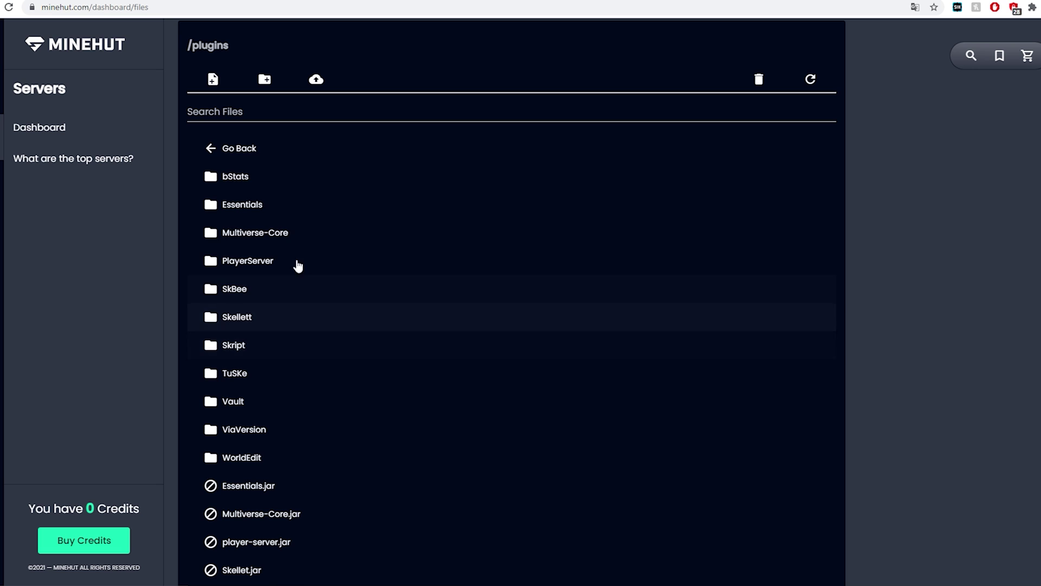
click(282, 236)
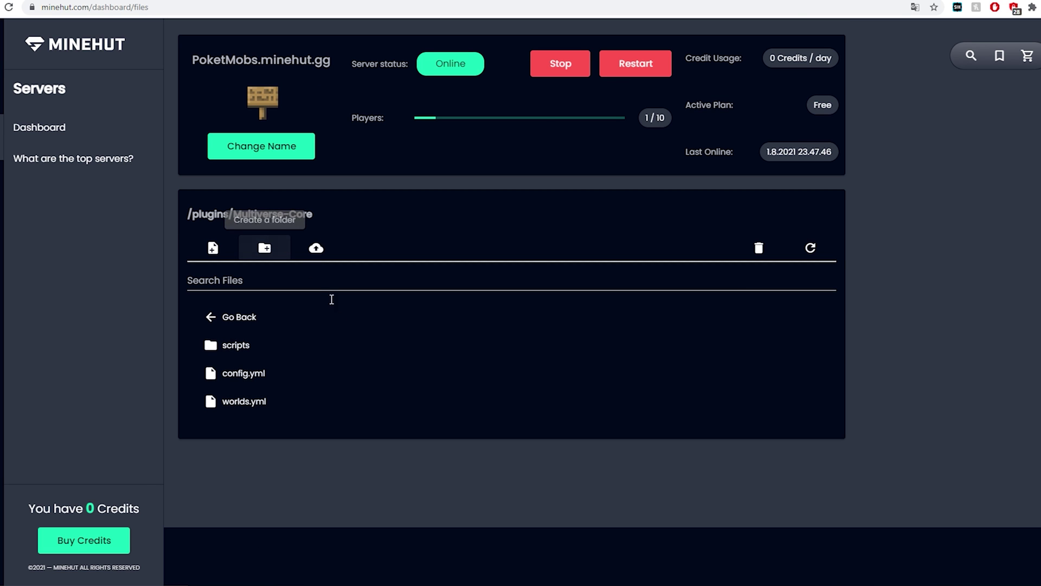
click(242, 379)
- Change prefixchat from 'true' to 'false' in config.yml and save the file
scroll(838, 381, down, 5)
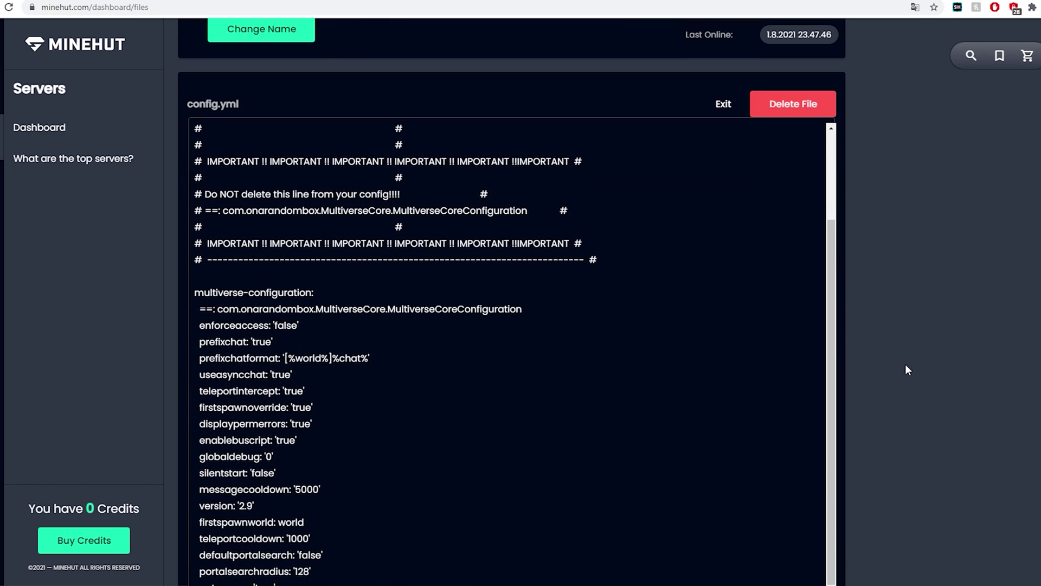
scroll(908, 366, down, 3)
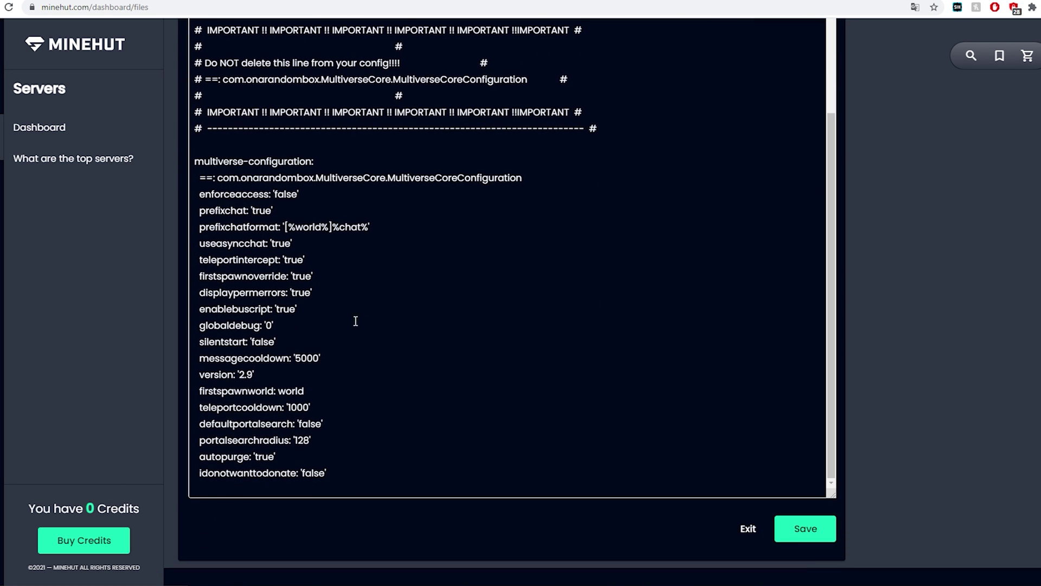
drag(199, 215, 249, 216)
double_click(259, 216)
text(fals)
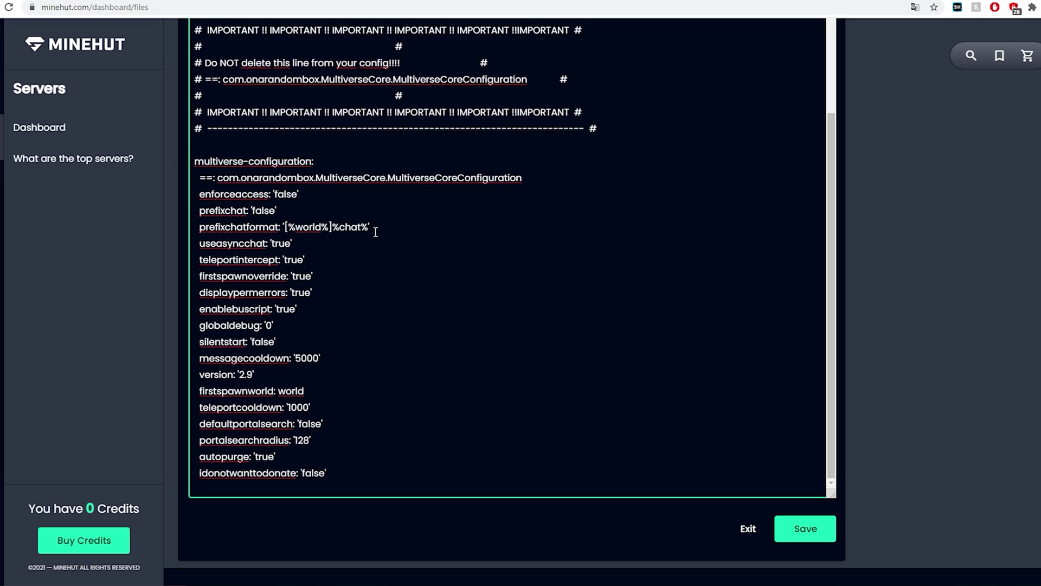
drag(285, 228, 369, 232)
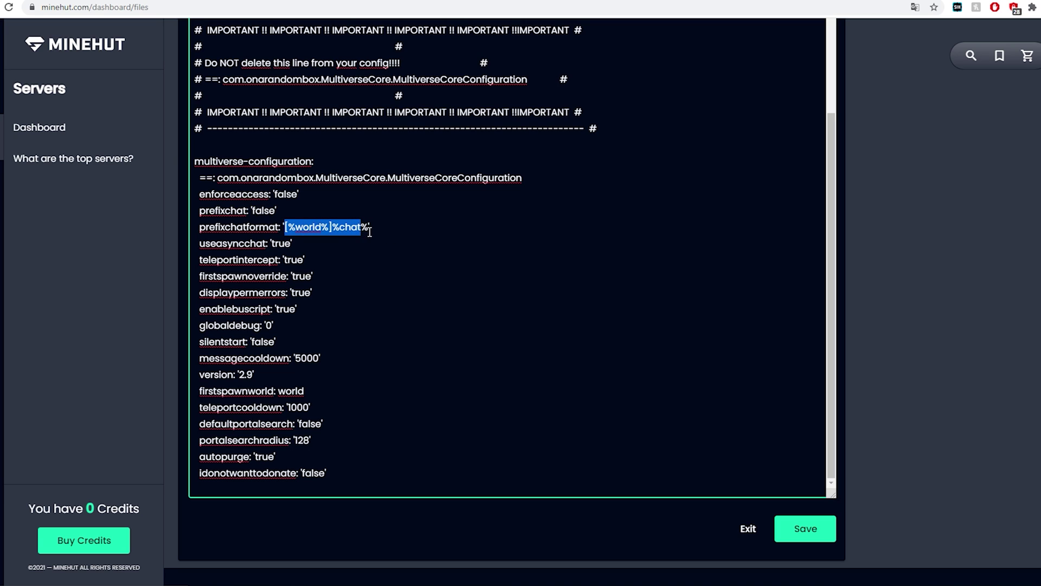
click(381, 232)
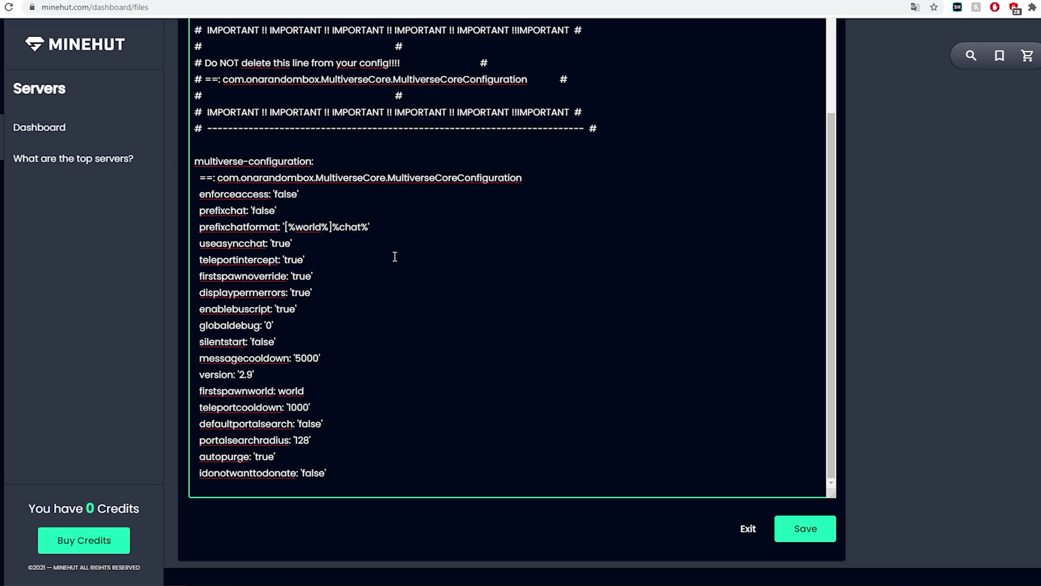
click(804, 543)
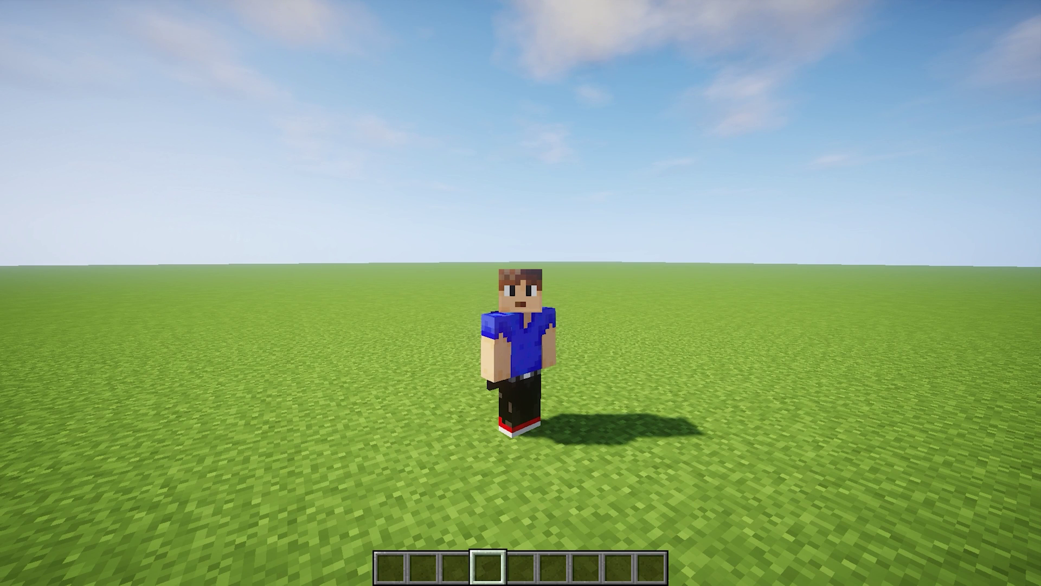
- Reload Multiverse with /mv reload and send the test message 'tt' without a world prefix
text(t)
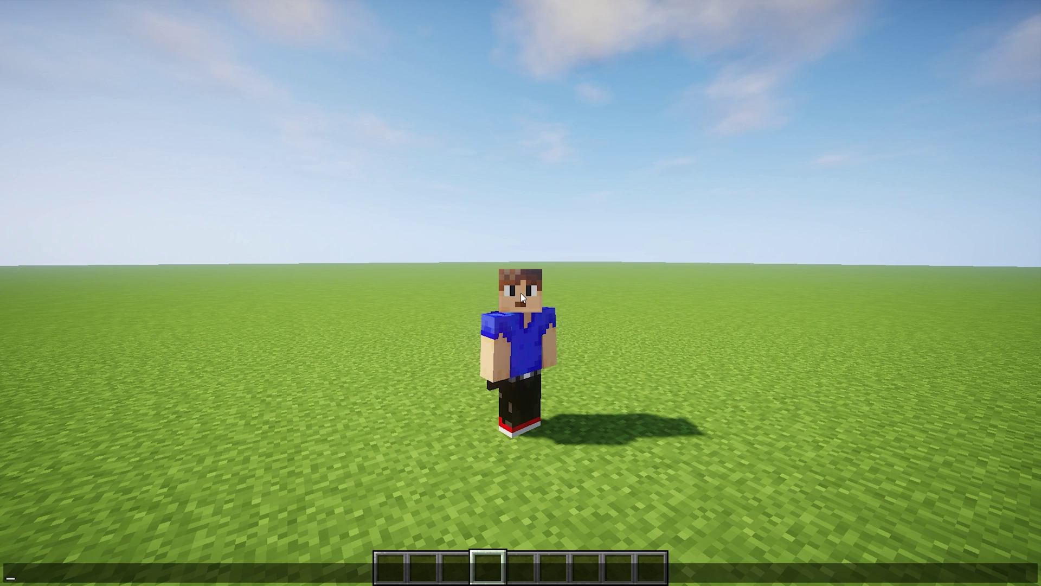
text(/mv reload)
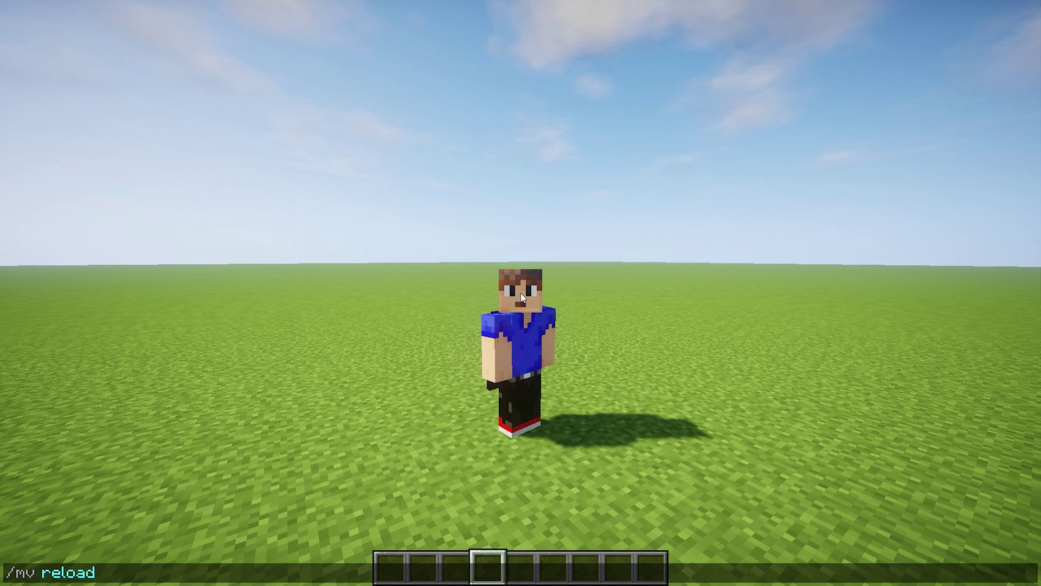
key(Return)
text(tt)
key(Return)
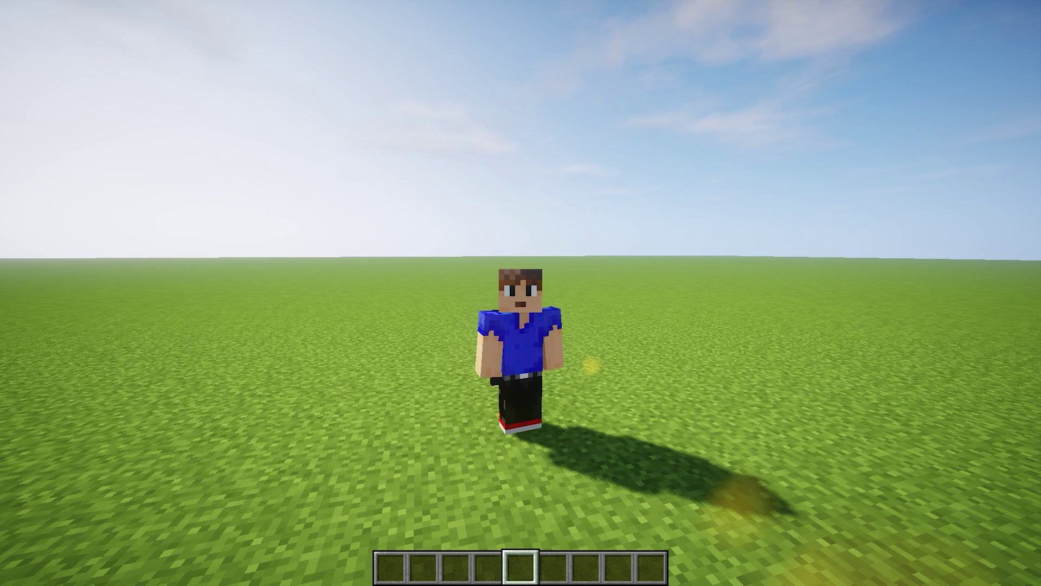
- Display the /mv remove help, which unloads a world without deleting its folder, then close chat
text(t)
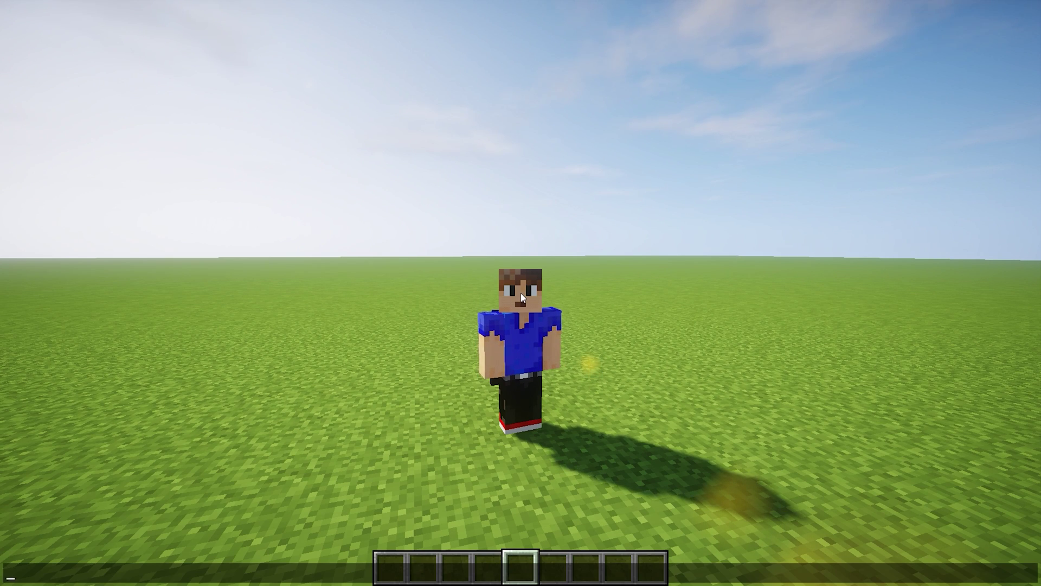
text(/?)
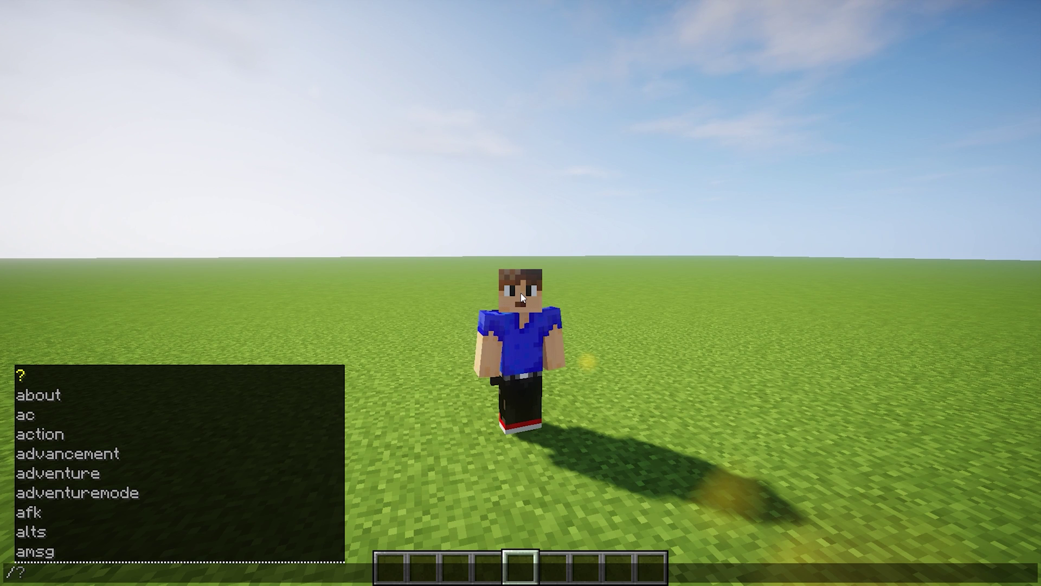
key(BackSpace)
text(mv)
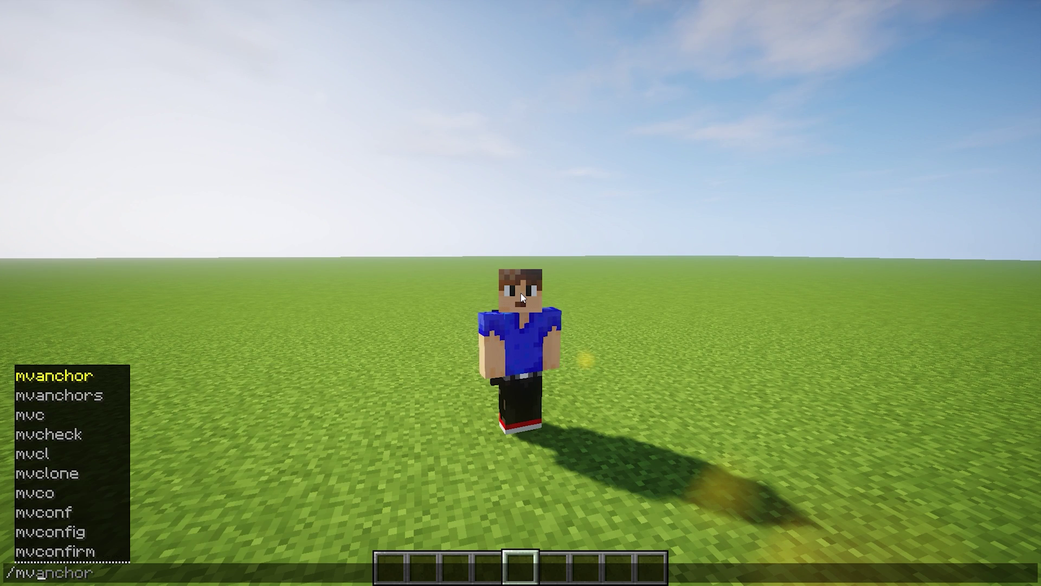
text( remove)
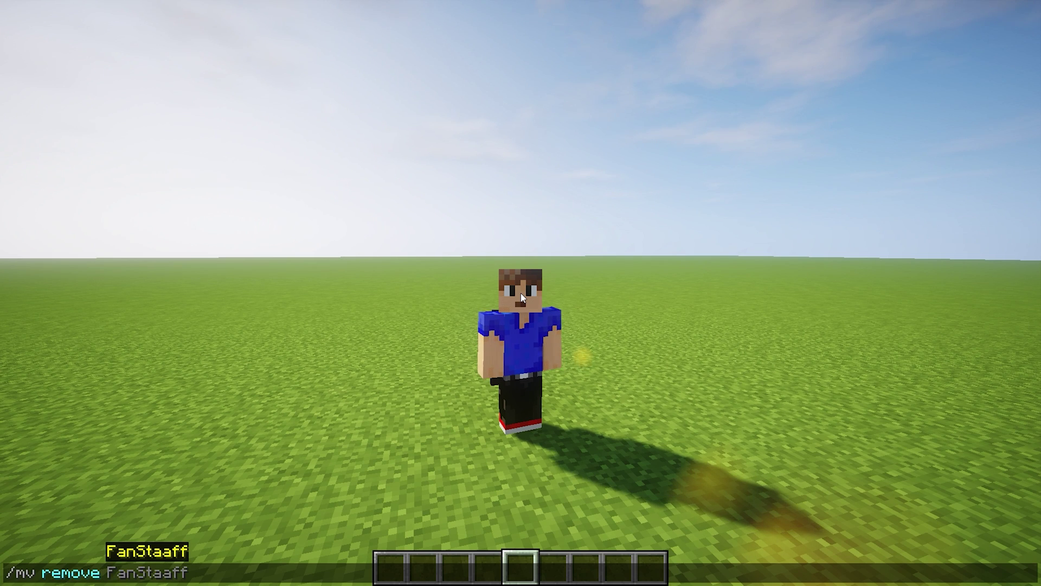
key(Return)
key(t)
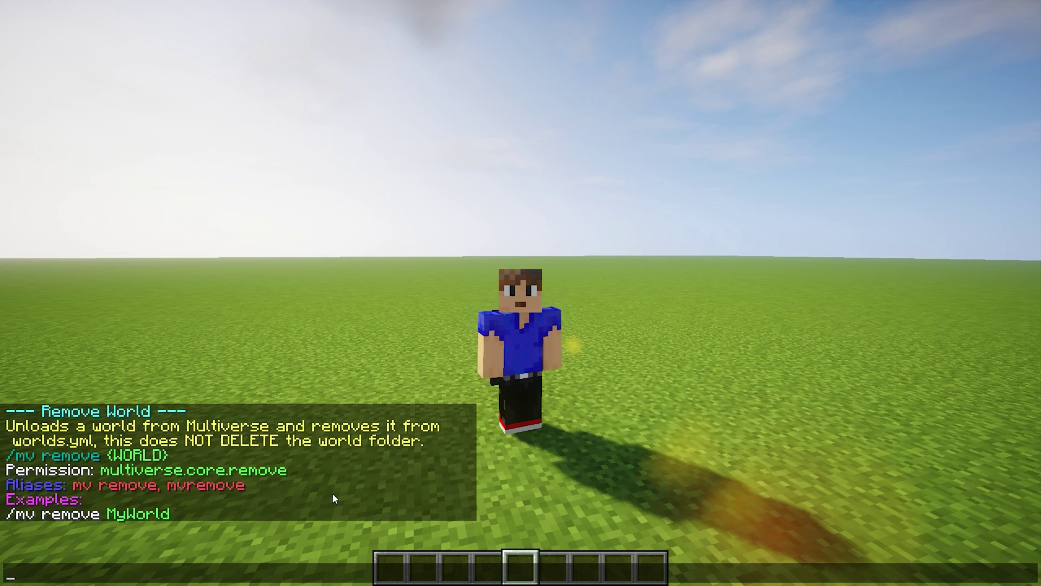
key(Escape)
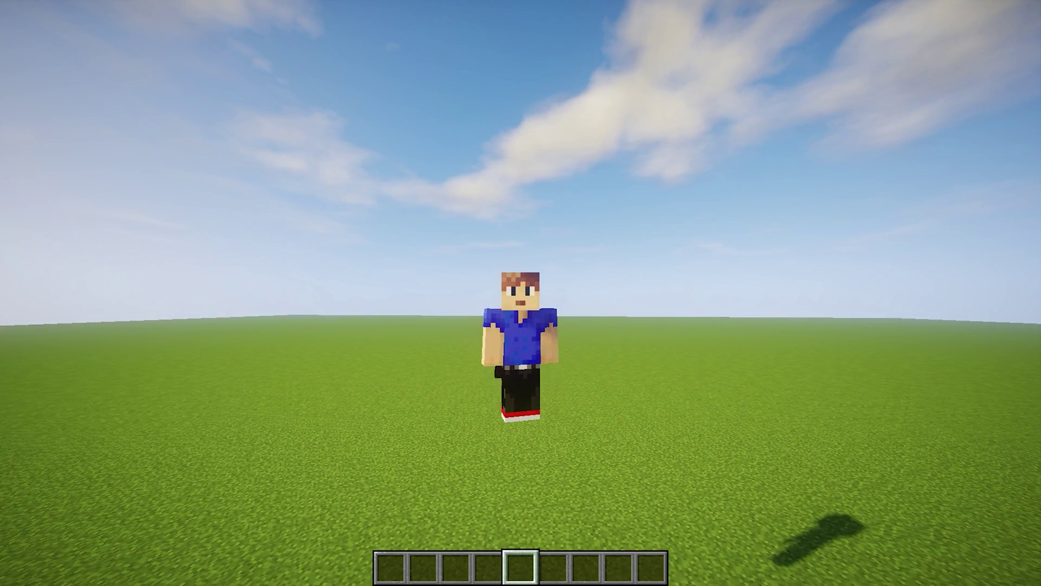
- Delete the world 'flat' with /mv delete flat and confirm it with /mv confirm
text(t/mv d)
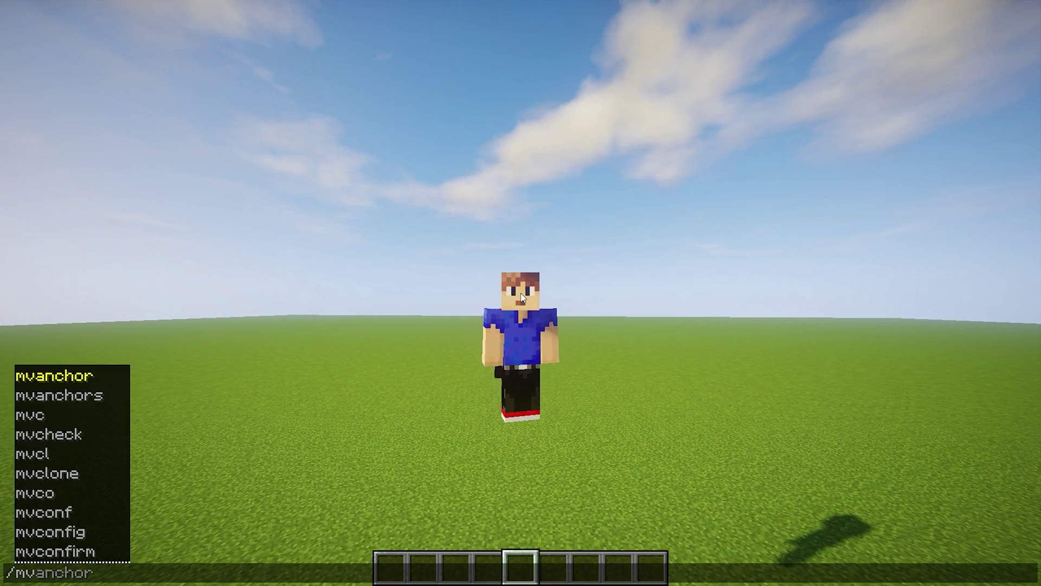
text(elete)
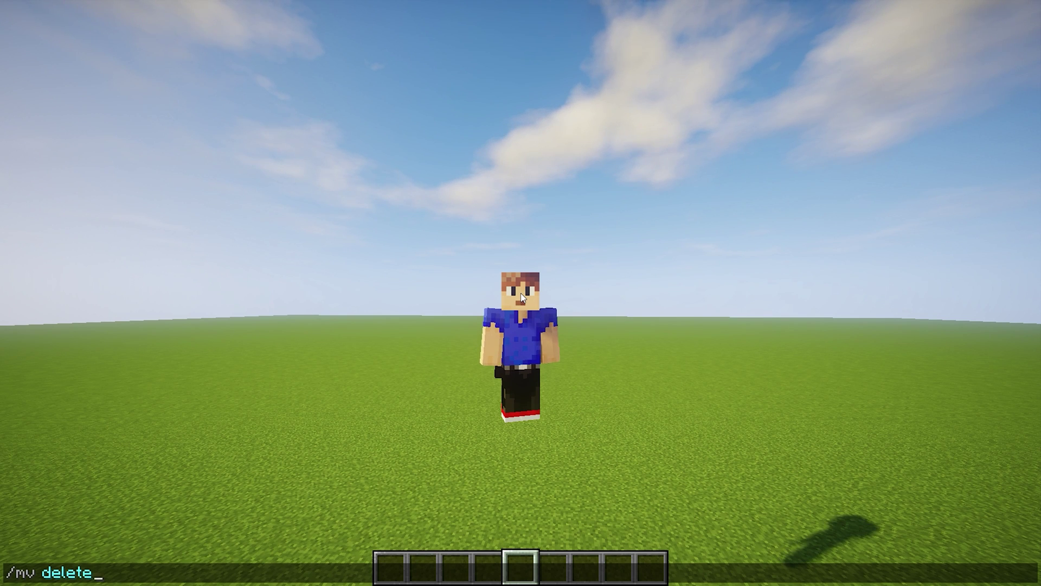
text( flat)
key(Return)
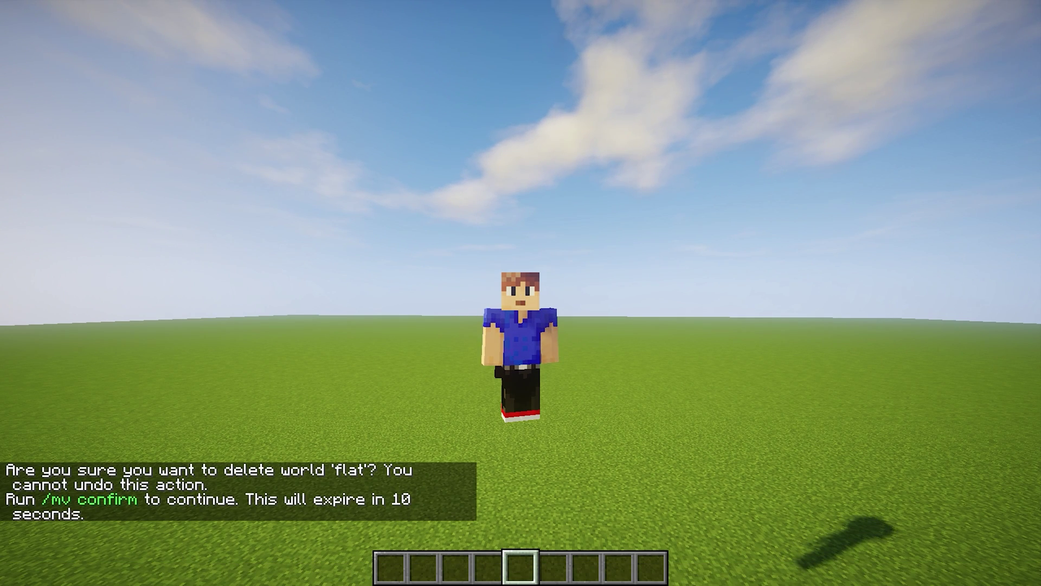
text(t)
text(/mv)
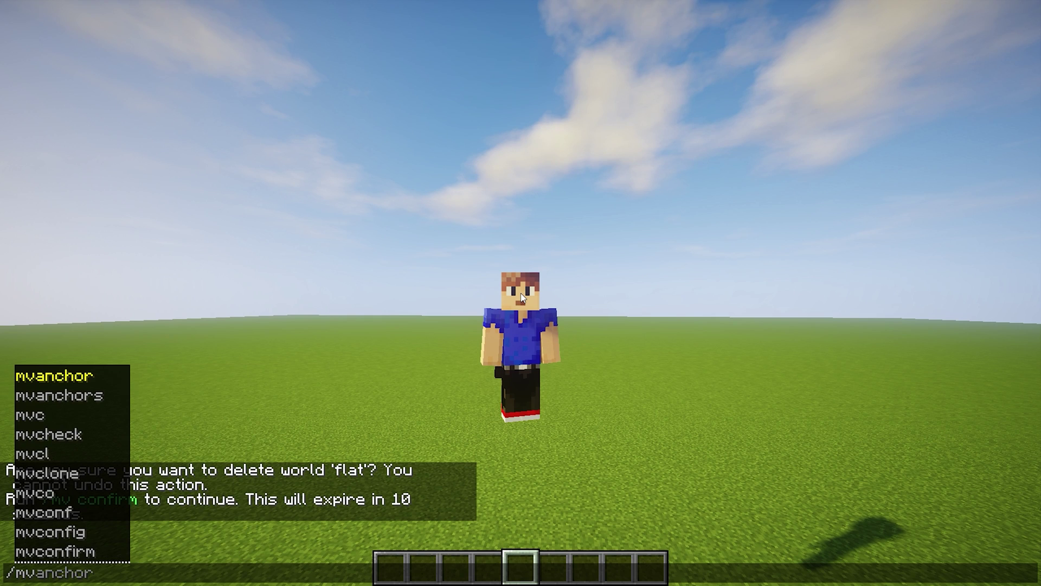
text( confirm)
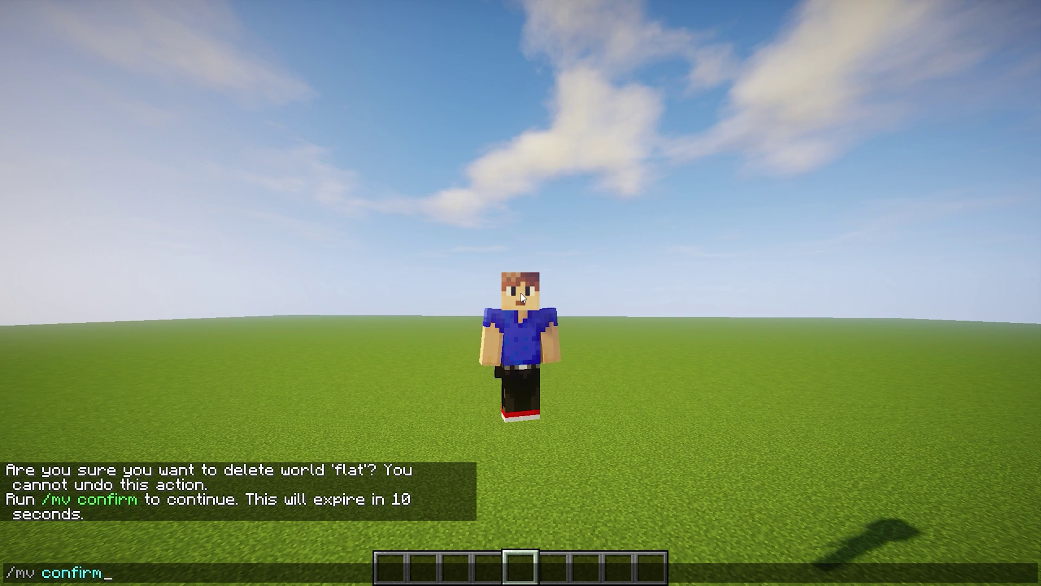
key(Return)
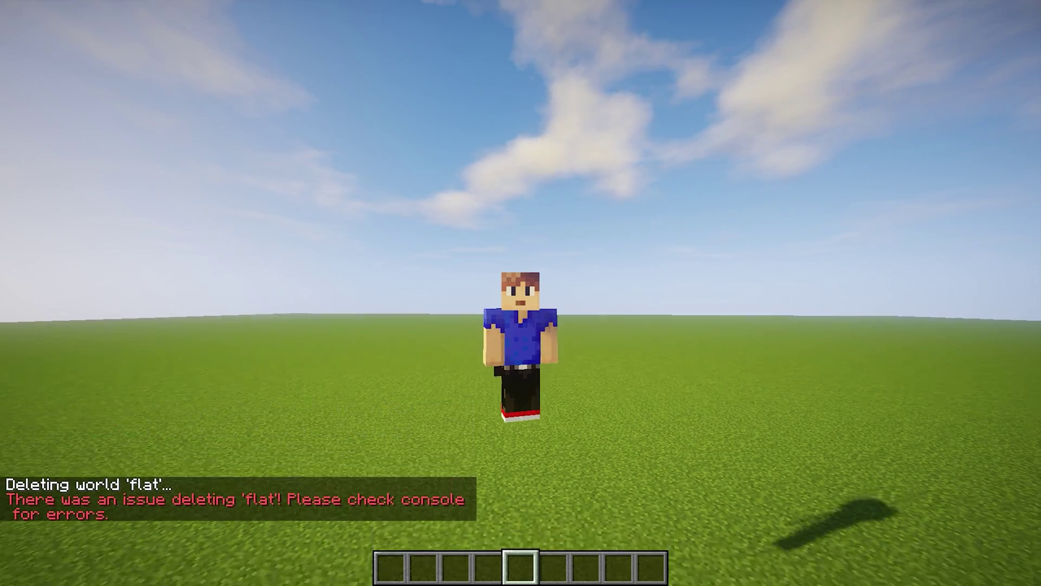
- Walk the character around the field while the deletion error shows in chat
key(w)
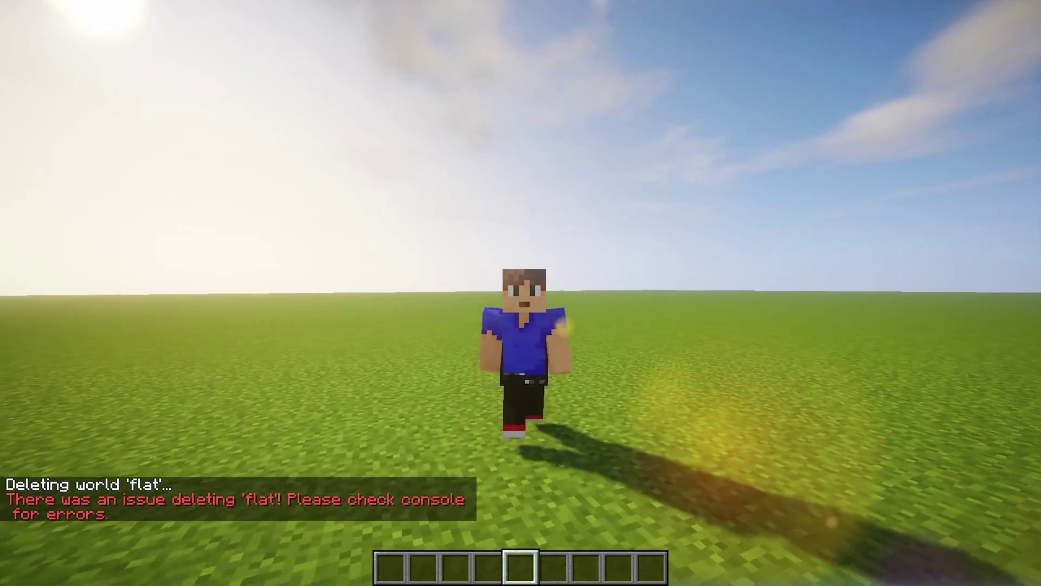
key(w)
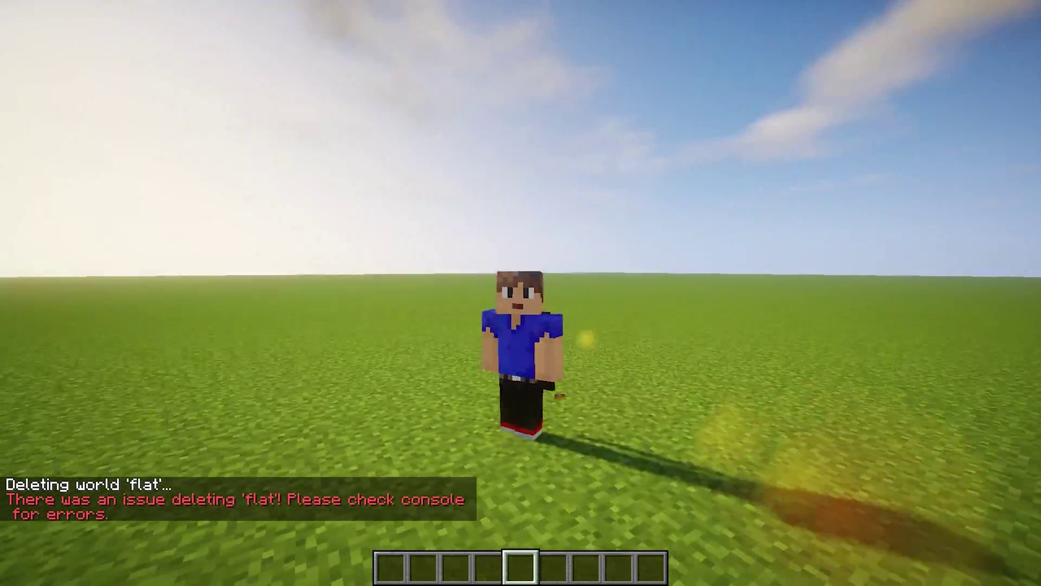
key(w)
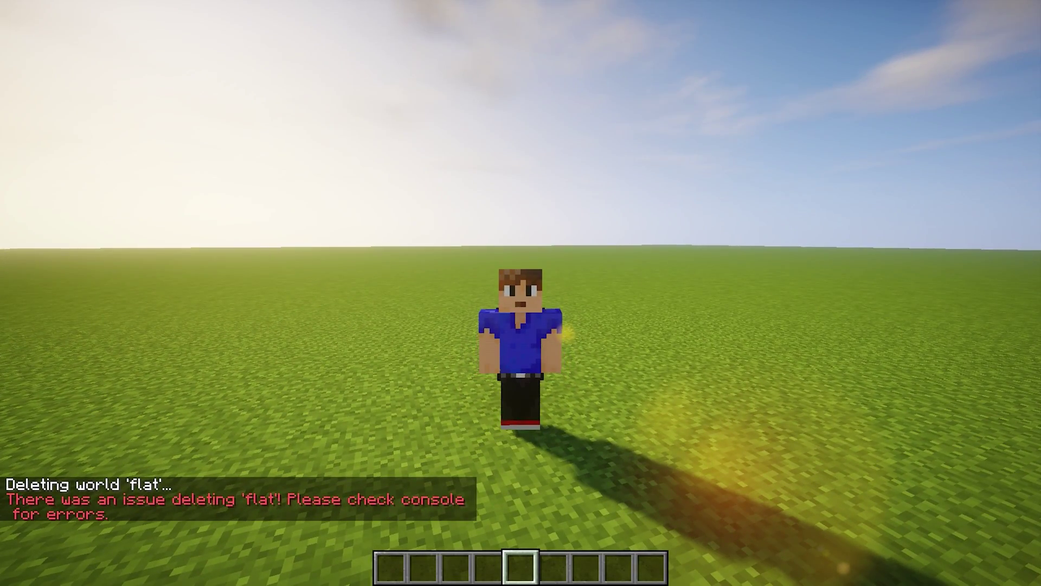